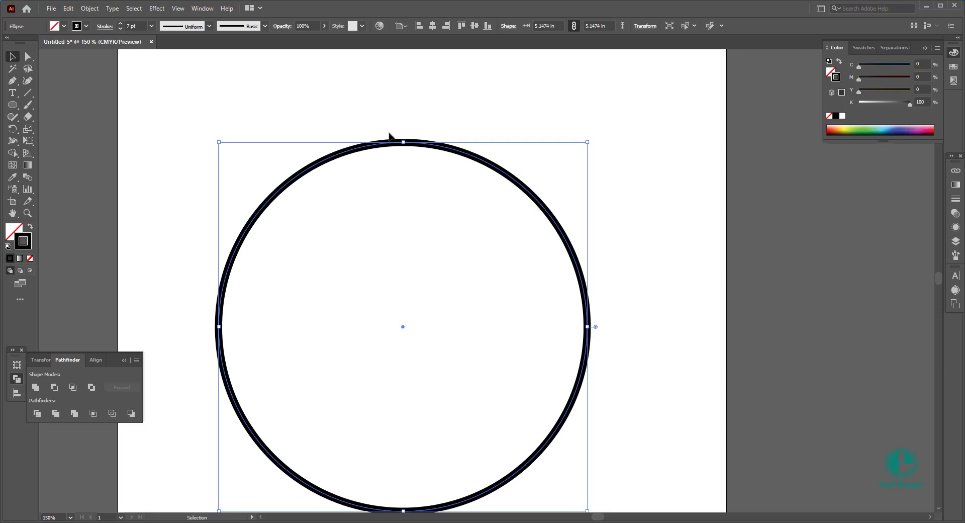
Step: Fill the circle with light grey (K 10), keeping its black 7 pt stroke, and shift it slightly to the right
{"action": "scroll", "coordinate": [359, 128], "scroll_direction": "down", "scroll_amount": 1}
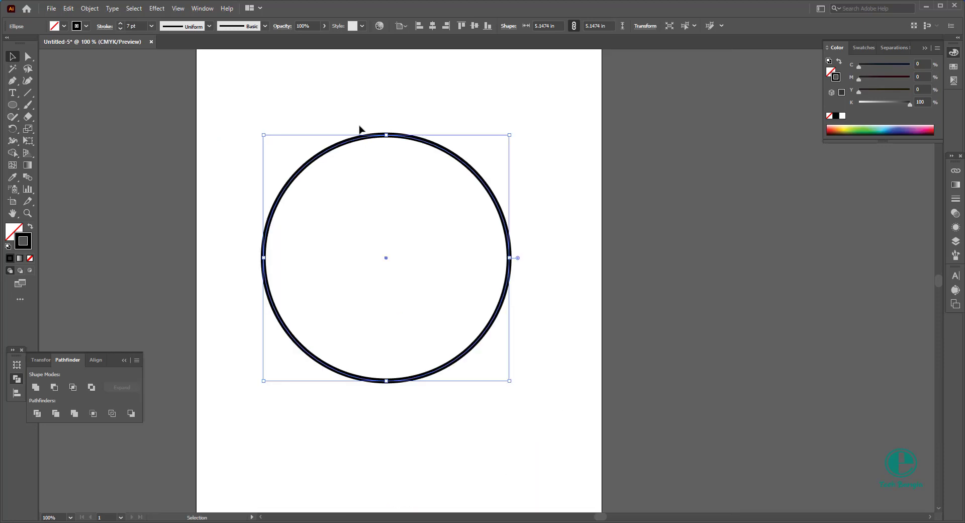
{"action": "left_click", "coordinate": [13, 233]}
{"action": "left_click", "coordinate": [65, 26]}
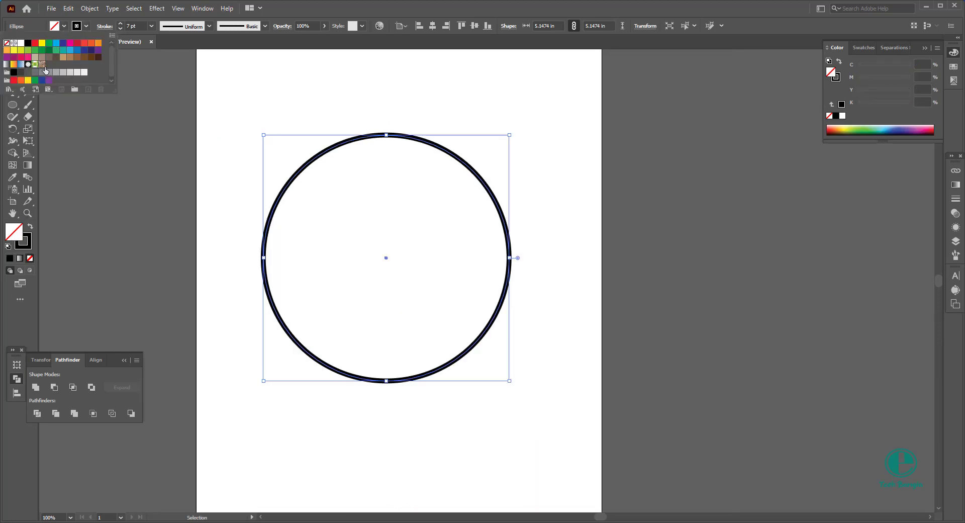
{"action": "left_click", "coordinate": [49, 72]}
{"action": "mouse_move", "coordinate": [387, 224]}
{"action": "left_mouse_down"}
{"action": "mouse_move", "coordinate": [397, 221]}
{"action": "mouse_move", "coordinate": [389, 225]}
{"action": "left_mouse_up"}
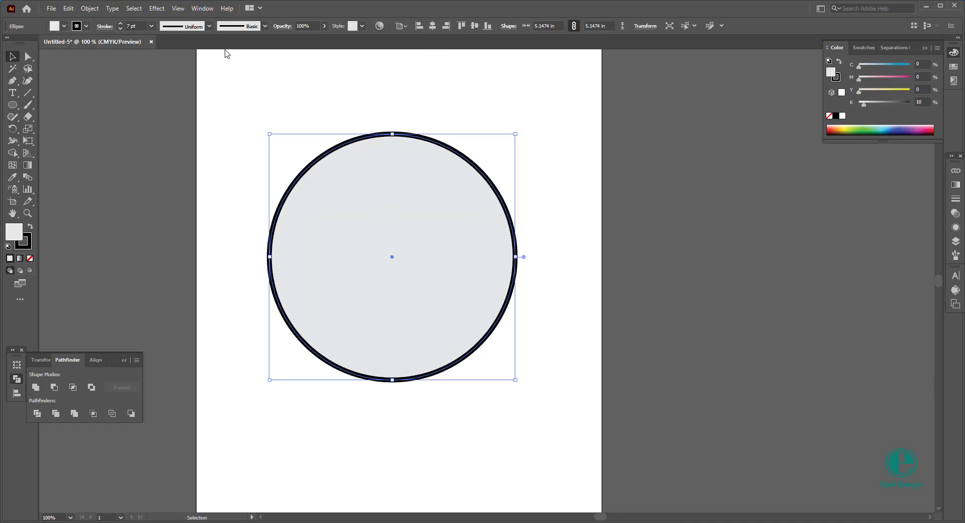
Step: Show the rulers and place one horizontal and one vertical guide crossing exactly at the circle's centre
{"action": "key", "text": "ctrl+r"}
{"action": "left_click", "coordinate": [421, 78]}
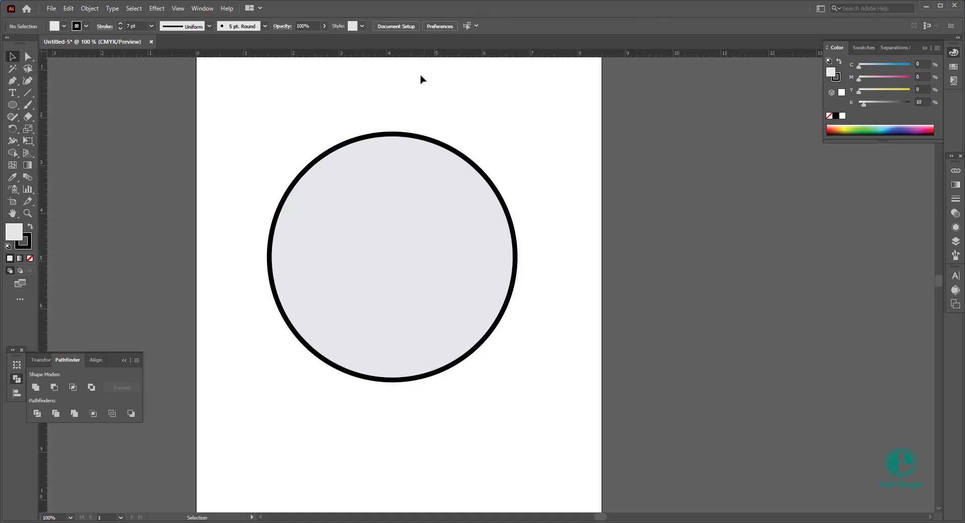
{"action": "left_click_drag", "start_coordinate": [280, 109], "coordinate": [523, 287]}
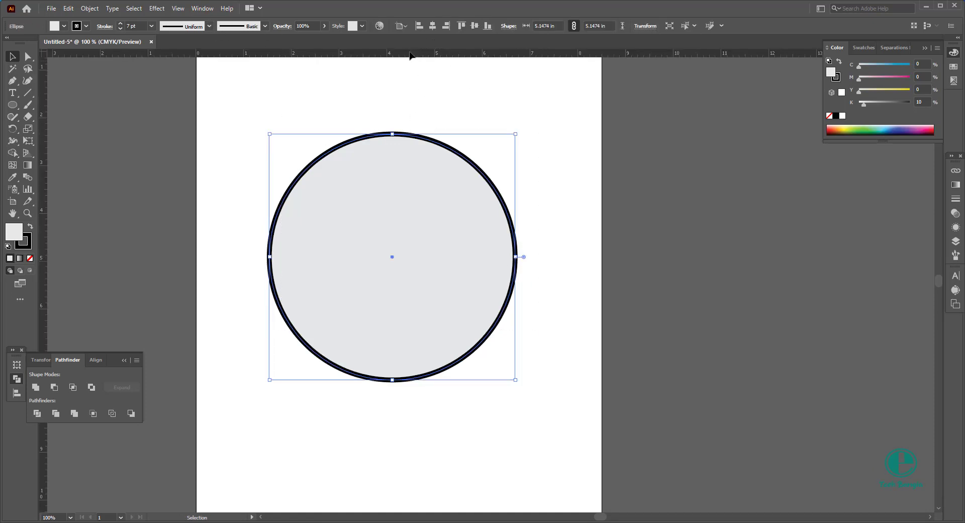
{"action": "left_click_drag", "start_coordinate": [409, 55], "coordinate": [392, 257]}
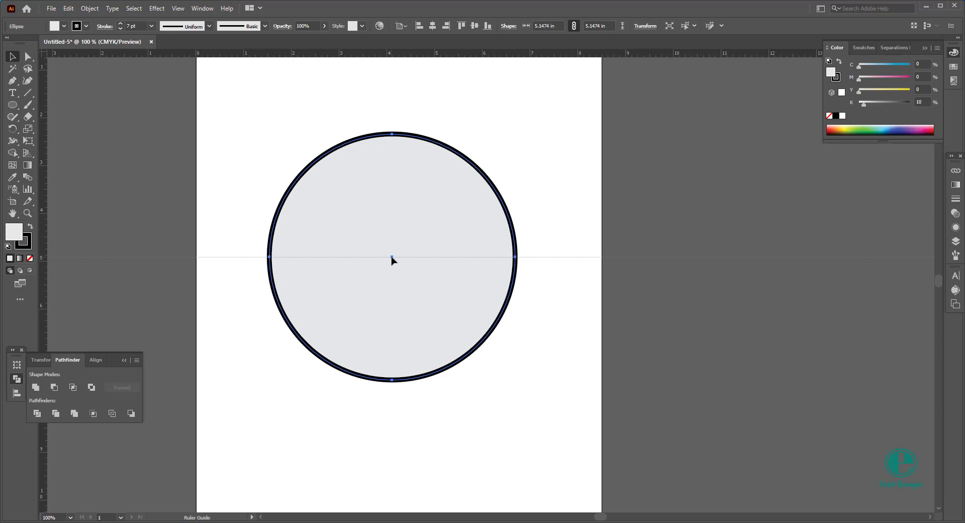
{"action": "key", "text": "ctrl+y"}
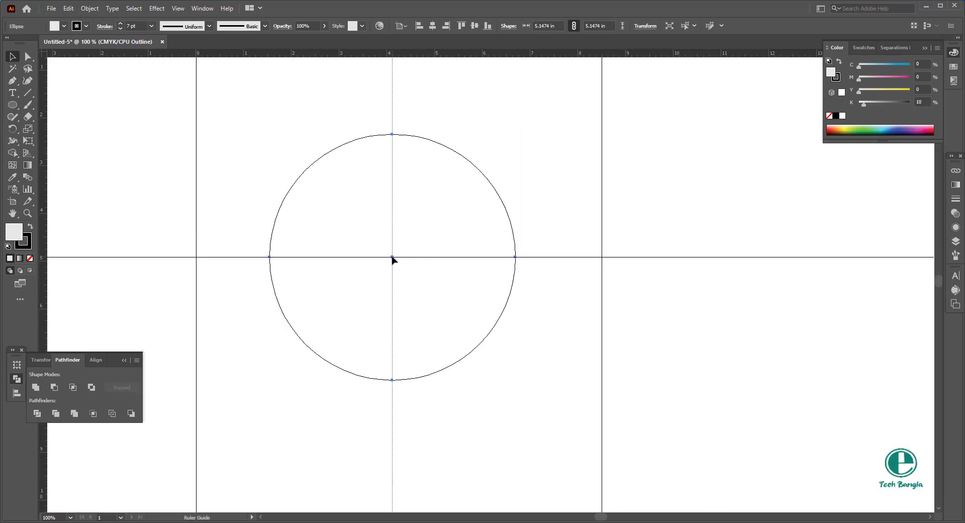
{"action": "left_click_drag", "start_coordinate": [392, 258], "coordinate": [392, 258]}
{"action": "left_click", "coordinate": [465, 220]}
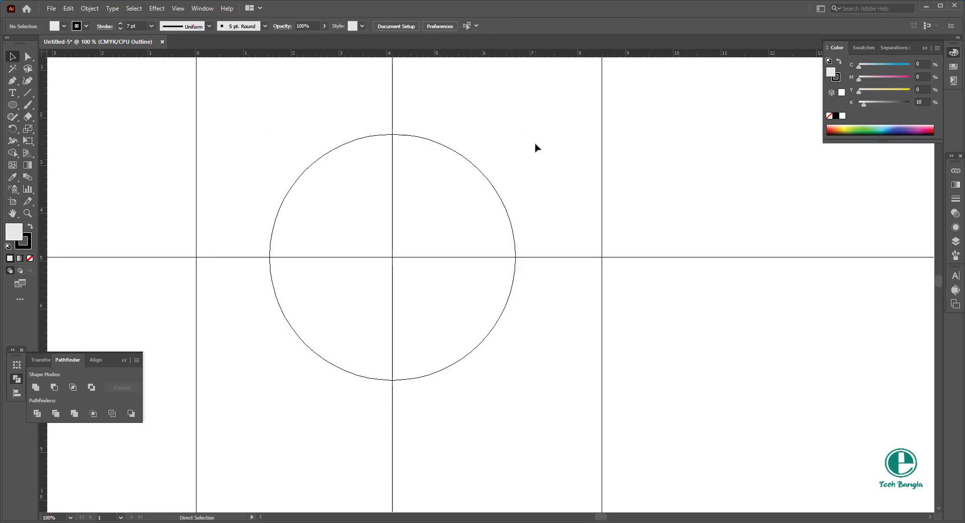
{"action": "key", "text": "ctrl+y"}
{"action": "scroll", "coordinate": [444, 200], "scroll_direction": "down", "scroll_amount": 2}
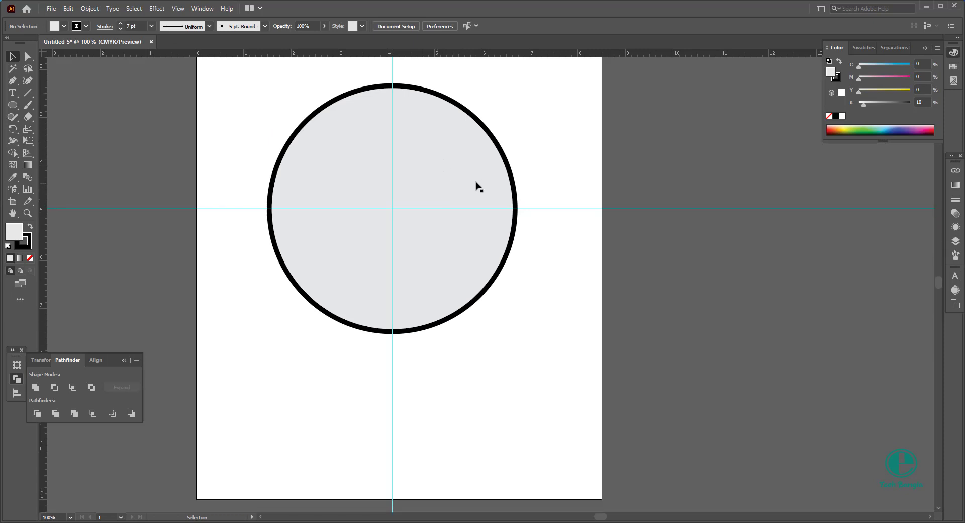
{"action": "right_click", "coordinate": [552, 128]}
{"action": "left_click", "coordinate": [496, 114]}
Step: Draw a vertical line about 0.38 in long on the vertical guide, just inside the circle's top edge
{"action": "scroll", "coordinate": [383, 209], "scroll_direction": "up", "scroll_amount": 2}
{"action": "scroll", "coordinate": [395, 145], "scroll_direction": "up", "scroll_amount": 1}
{"action": "scroll", "coordinate": [393, 147], "scroll_direction": "up", "scroll_amount": 1}
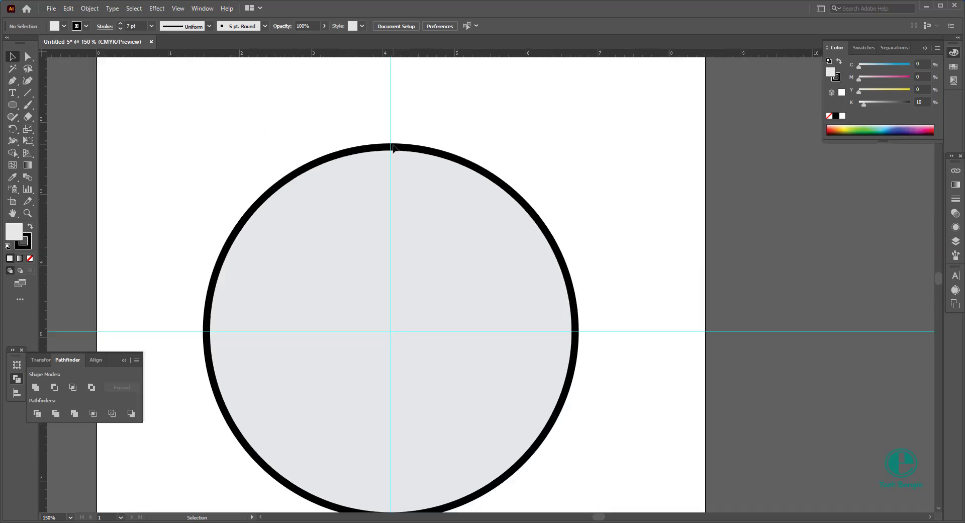
{"action": "left_click", "coordinate": [28, 92]}
{"action": "scroll", "coordinate": [388, 163], "scroll_direction": "up", "scroll_amount": 3}
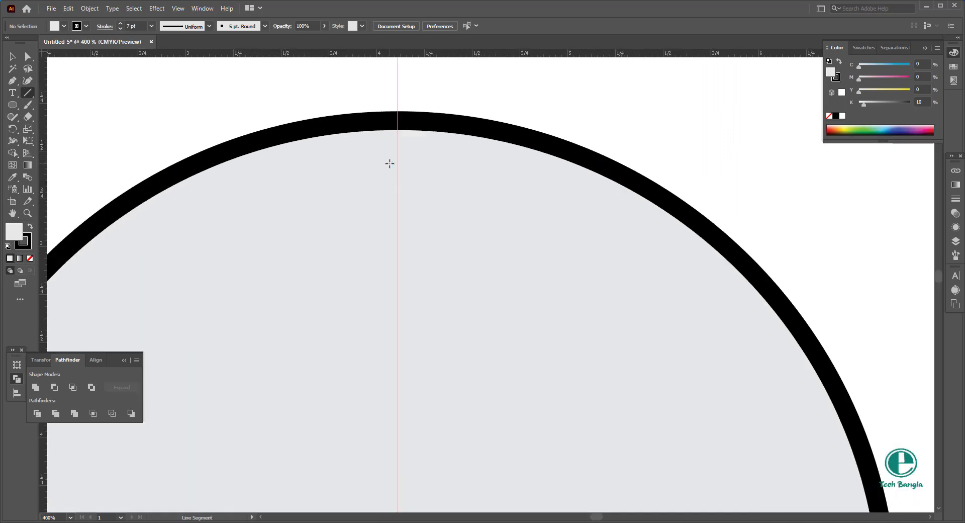
{"action": "left_click_drag", "start_coordinate": [396, 138], "coordinate": [409, 201]}
{"action": "key", "text": "v"}
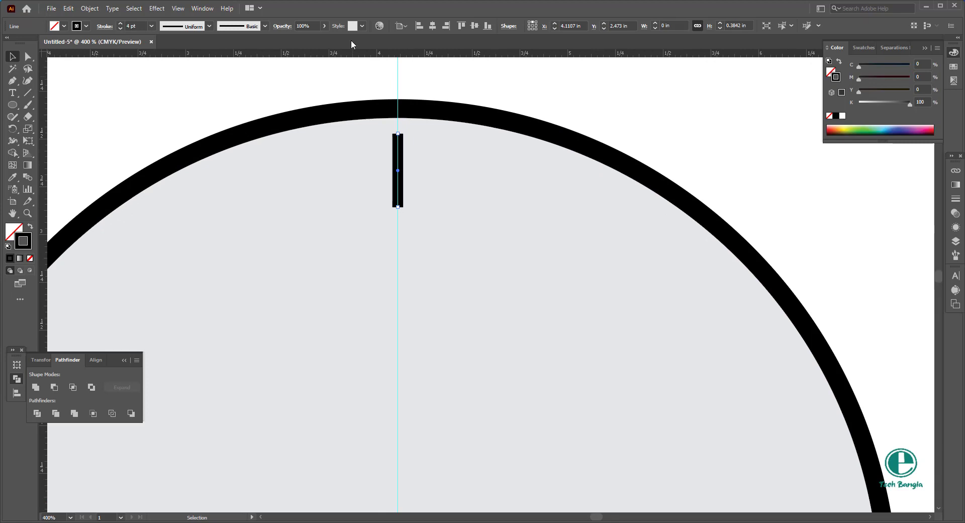
Step: Apply the even-width profile with pointed ends to the tick line, shorten it to about 0.24 in and set its stroke to 3 pt
{"action": "left_click", "coordinate": [209, 26]}
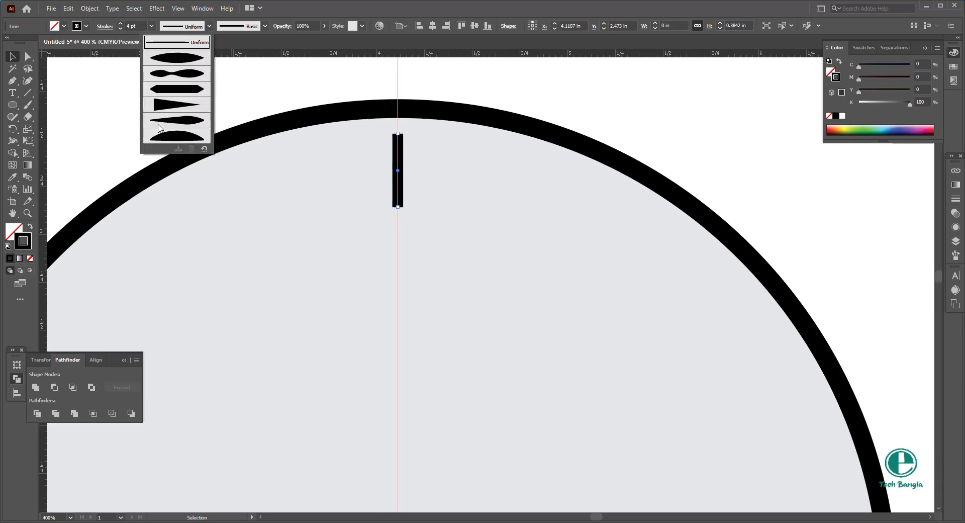
{"action": "left_click", "coordinate": [201, 92]}
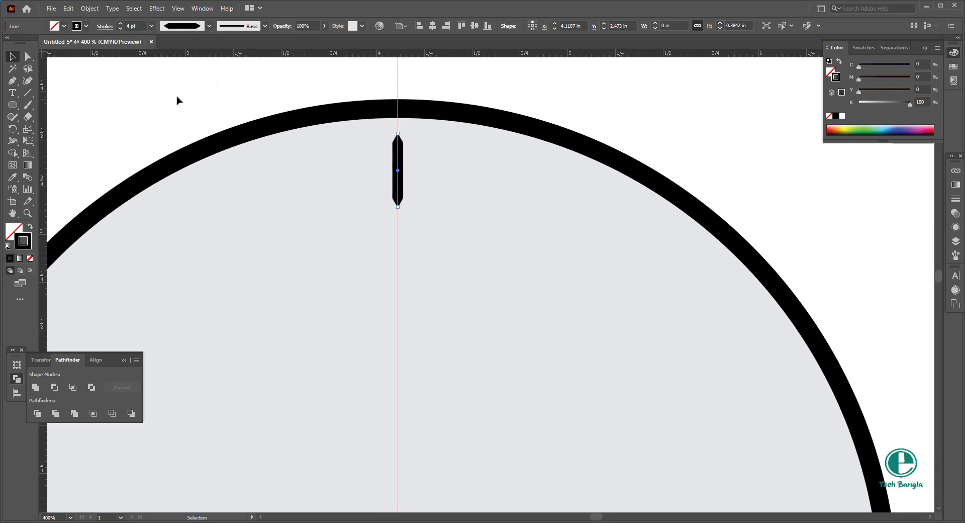
{"action": "key", "text": "ctrl+shift+a"}
{"action": "key", "text": "ctrl+equal"}
{"action": "scroll", "coordinate": [409, 121], "scroll_direction": "down", "scroll_amount": 5}
{"action": "left_click_drag", "start_coordinate": [441, 159], "coordinate": [412, 141]}
Step: Make a rotated copy of the tick about the guide intersection at the circle's centre, using an angle of 360/60
{"action": "left_click", "coordinate": [12, 129]}
{"action": "scroll", "coordinate": [478, 131], "scroll_direction": "down", "scroll_amount": 2}
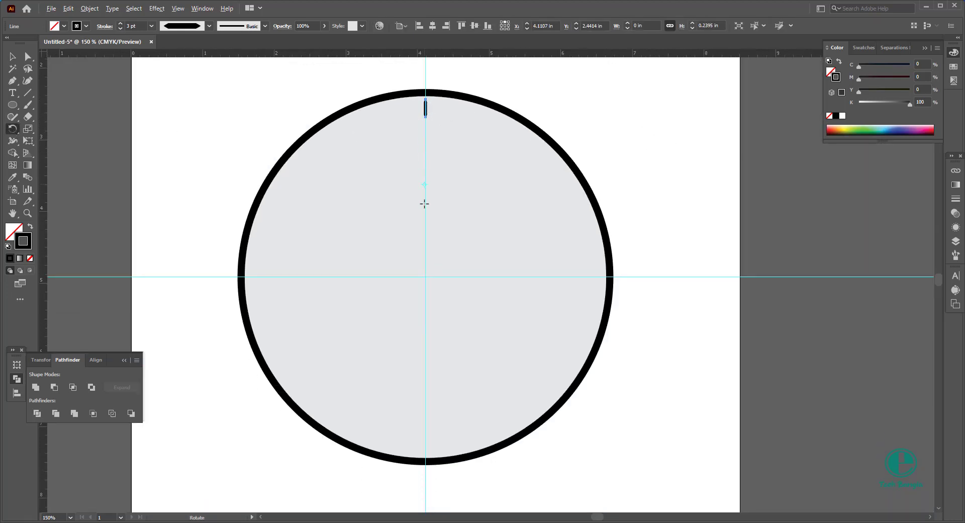
{"action": "left_click_drag", "start_coordinate": [424, 203], "coordinate": [423, 257]}
{"action": "left_click", "coordinate": [426, 276], "text": "alt"}
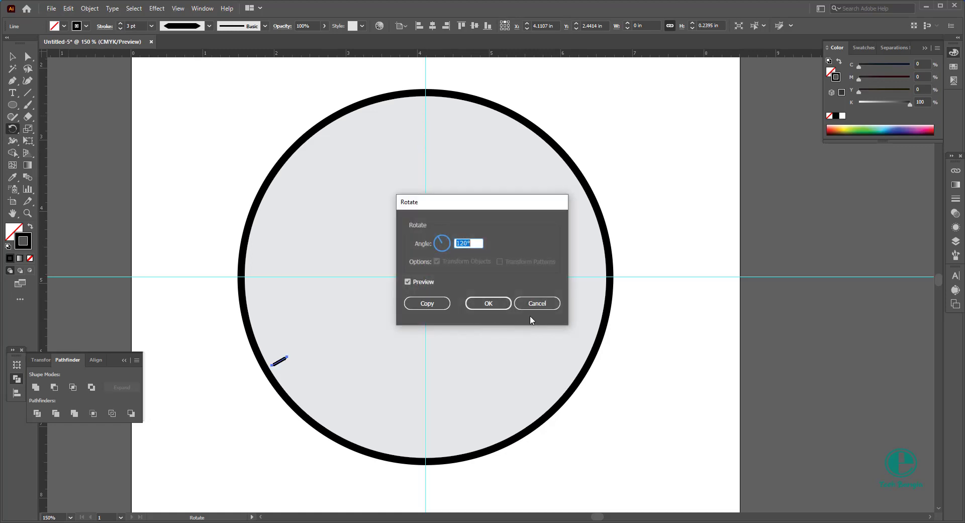
{"action": "type", "text": "360/60"}
{"action": "left_click", "coordinate": [426, 303]}
Step: Repeat the rotated copy until 60 minute ticks go all the way around the dial, then clear the selection
{"action": "key", "text": "ctrl+d"}
{"action": "key", "text": "ctrl+d"}
{"action": "key", "text": "ctrl+d"}
{"action": "key", "text": "ctrl+d"}
{"action": "key", "text": "ctrl+d"}
{"action": "key", "text": "ctrl+d"}
{"action": "key", "text": "ctrl+d"}
{"action": "key", "text": "ctrl+d"}
{"action": "key", "text": "ctrl+d"}
{"action": "key", "text": "ctrl+d"}
{"action": "key", "text": "ctrl+d"}
{"action": "key", "text": "ctrl+d"}
{"action": "key", "text": "ctrl+d"}
{"action": "key", "text": "ctrl+d"}
{"action": "key", "text": "ctrl+d"}
{"action": "key", "text": "ctrl+d"}
{"action": "key", "text": "ctrl+d"}
{"action": "key", "text": "ctrl+d"}
{"action": "key", "text": "ctrl+d"}
{"action": "key", "text": "ctrl+d"}
{"action": "key", "text": "ctrl+d"}
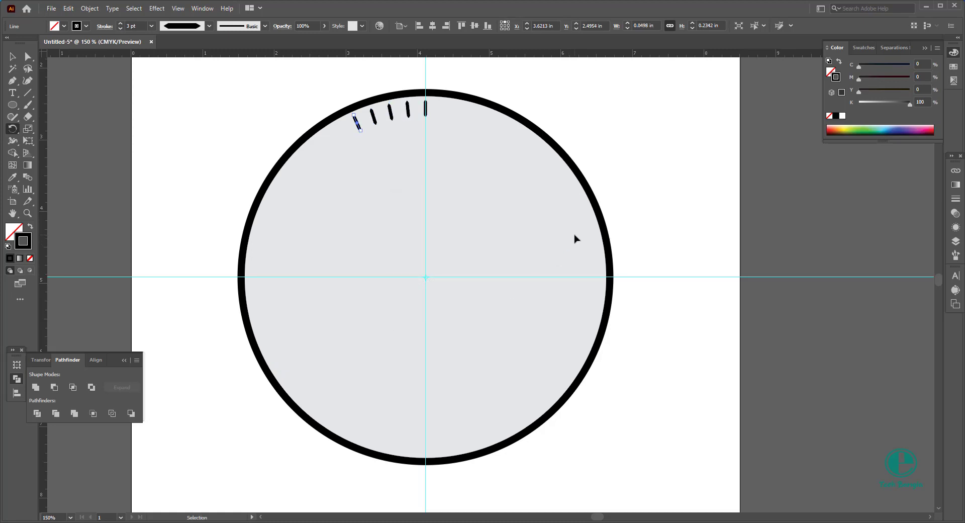
{"action": "key", "text": "ctrl+d"}
{"action": "key", "text": "ctrl+d"}
{"action": "key", "text": "ctrl+d"}
{"action": "key", "text": "ctrl+d"}
{"action": "key", "text": "ctrl+d"}
{"action": "key", "text": "ctrl+d"}
{"action": "key", "text": "ctrl+d"}
{"action": "key", "text": "ctrl+d"}
{"action": "key", "text": "ctrl+d"}
{"action": "key", "text": "ctrl+d"}
{"action": "key", "text": "ctrl+d"}
{"action": "key", "text": "ctrl+d"}
{"action": "key", "text": "ctrl+d"}
{"action": "key", "text": "ctrl+d"}
{"action": "key", "text": "ctrl+d"}
{"action": "key", "text": "ctrl+d"}
{"action": "key", "text": "ctrl+d"}
{"action": "key", "text": "ctrl+d"}
{"action": "key", "text": "ctrl+d"}
{"action": "key", "text": "ctrl+d"}
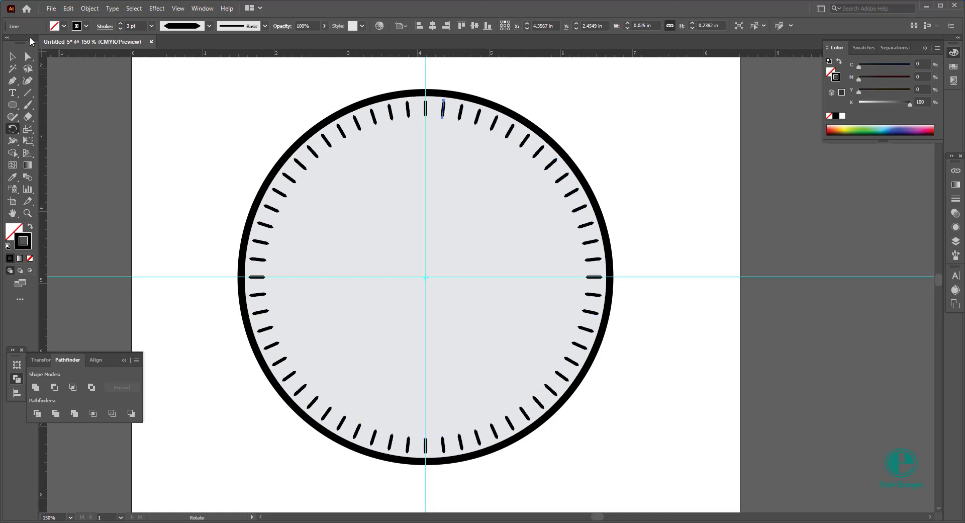
{"action": "left_click", "coordinate": [13, 56]}
{"action": "left_click", "coordinate": [568, 111]}
Step: Thicken the 12 o'clock tick by setting its stroke to 6 pt
{"action": "scroll", "coordinate": [439, 106], "scroll_direction": "up", "scroll_amount": 2}
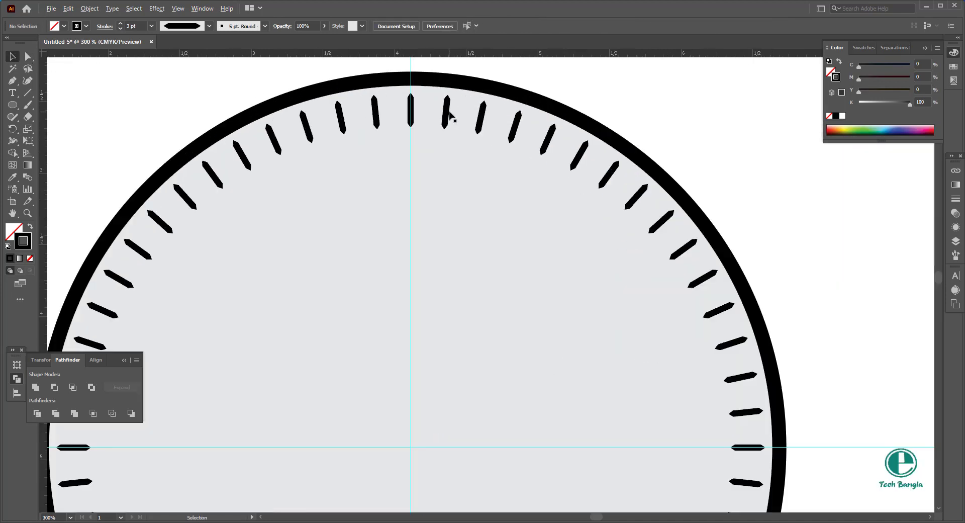
{"action": "left_click_drag", "start_coordinate": [396, 95], "coordinate": [429, 134]}
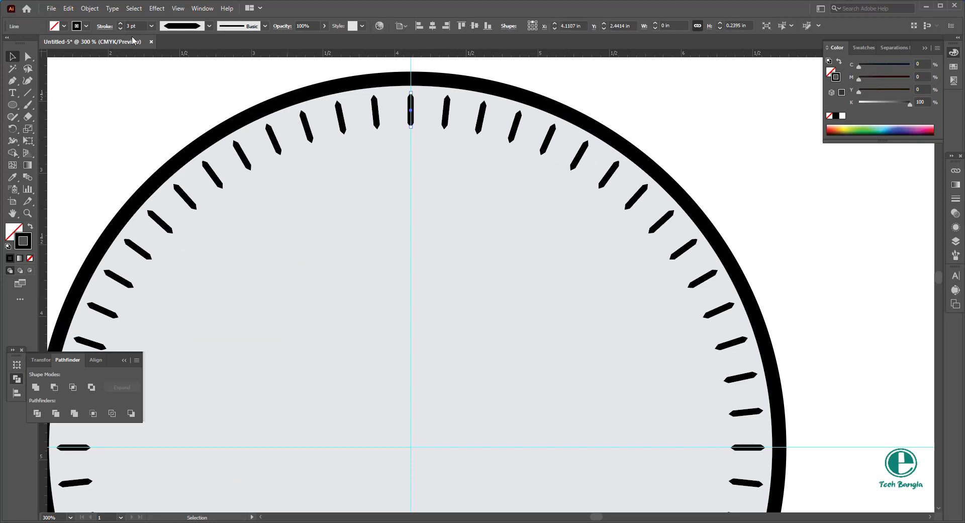
{"action": "scroll", "coordinate": [134, 26], "scroll_direction": "up", "scroll_amount": 2}
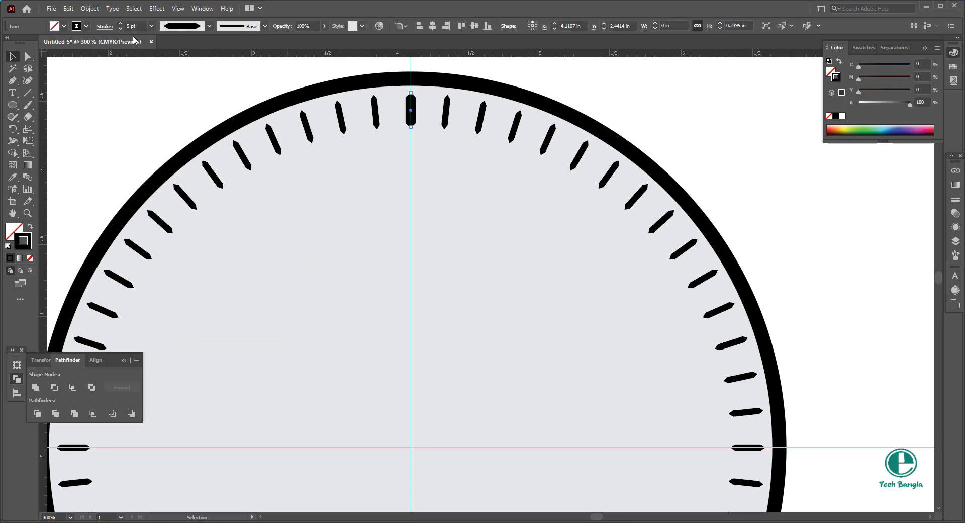
{"action": "scroll", "coordinate": [134, 26], "scroll_direction": "up", "scroll_amount": 1}
{"action": "scroll", "coordinate": [359, 125], "scroll_direction": "down", "scroll_amount": 1}
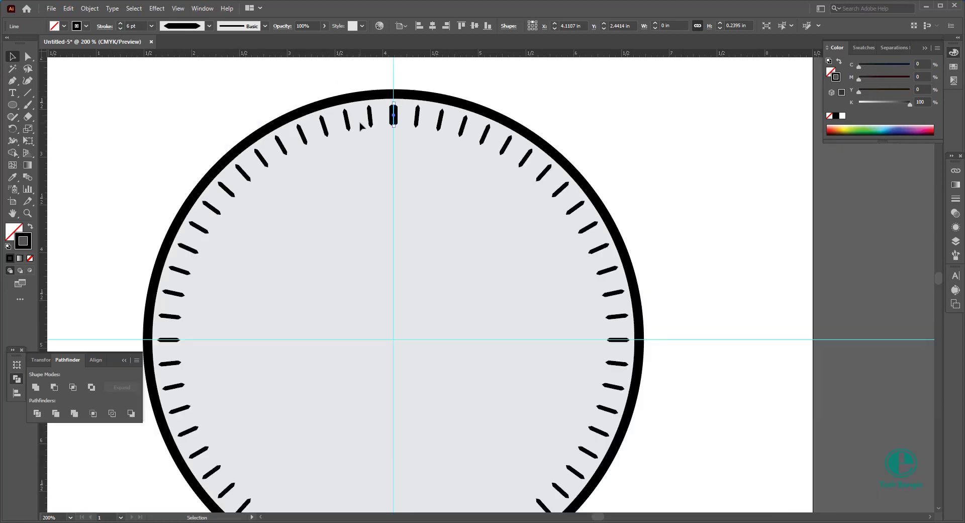
{"action": "left_click", "coordinate": [510, 99]}
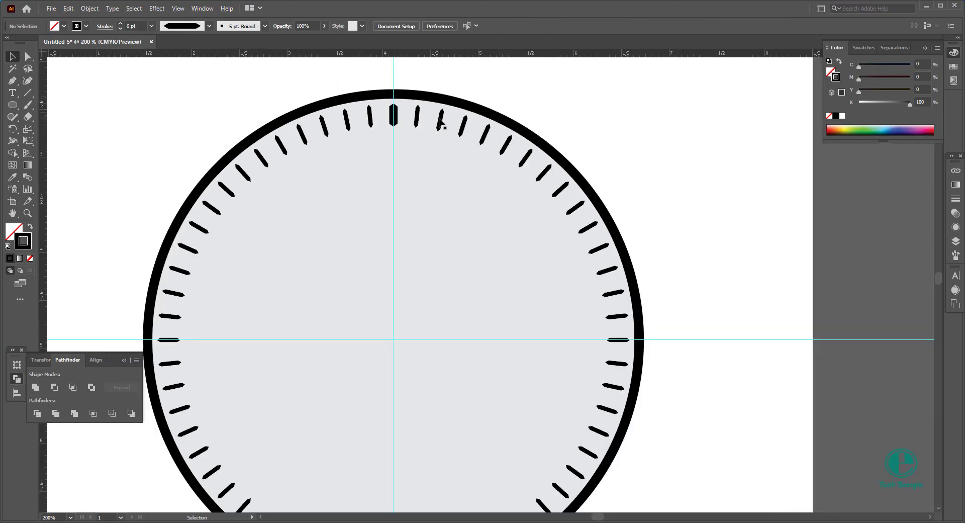
Step: Copy the 12 o'clock tick's stroke appearance onto the 1 o'clock tick with the Eyedropper
{"action": "left_click", "coordinate": [504, 147]}
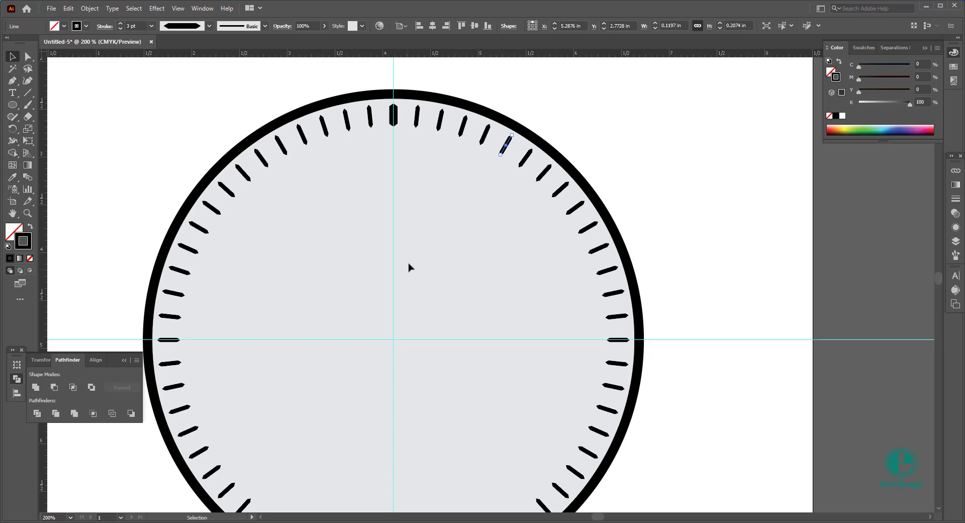
{"action": "key", "text": "i"}
{"action": "left_click", "coordinate": [395, 113]}
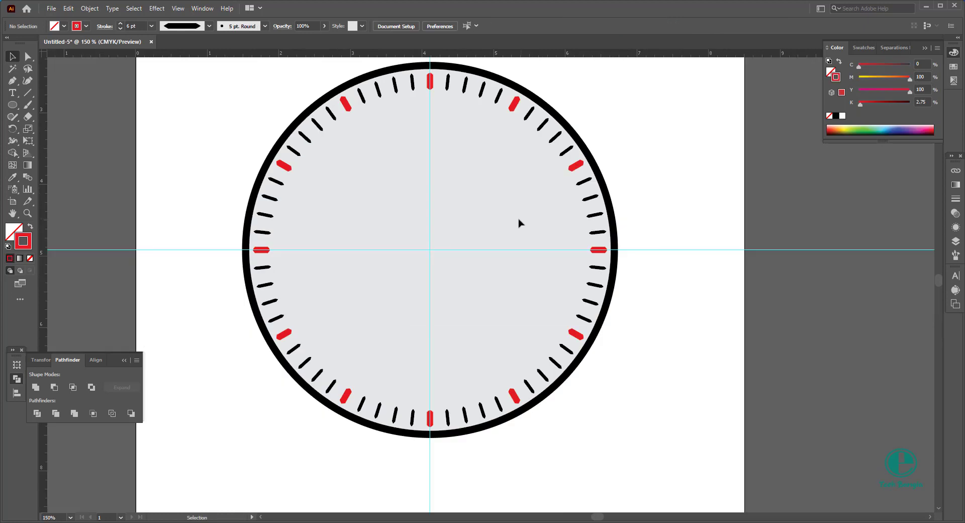
Step: Draw a small unfilled circle about 0.08 in wide at the dial's centre, with a red 2 pt stroke
{"action": "key", "text": "ctrl+="}
{"action": "scroll", "coordinate": [434, 269], "scroll_direction": "up", "scroll_amount": 1}
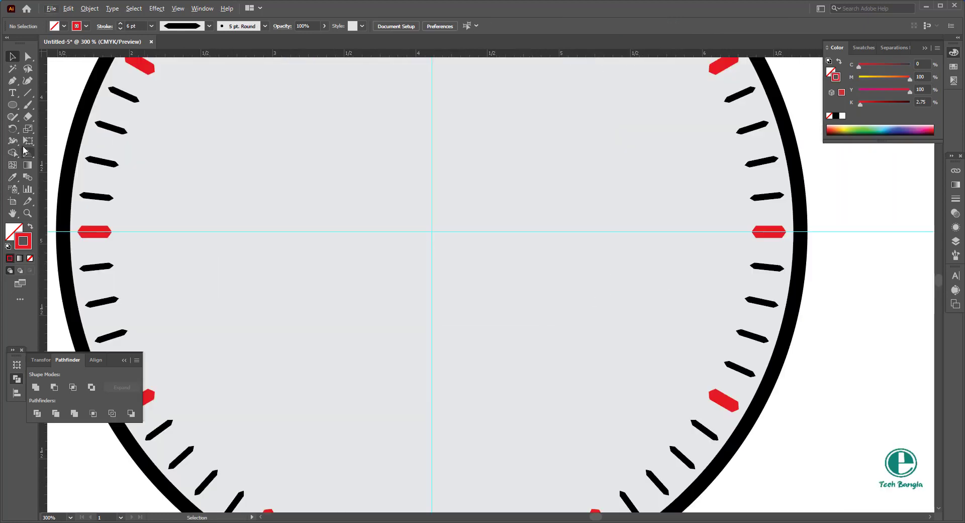
{"action": "left_click", "coordinate": [14, 106]}
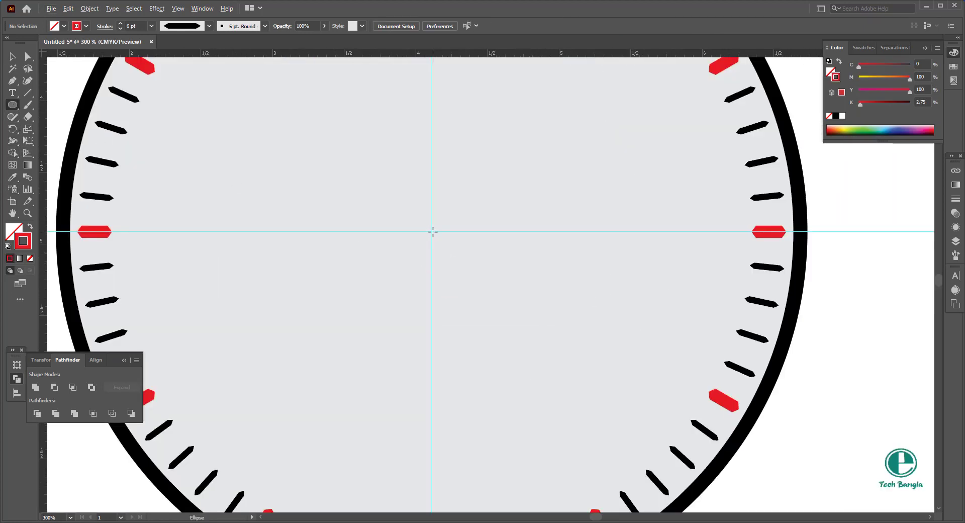
{"action": "left_click_drag", "start_coordinate": [433, 232], "coordinate": [438, 236]}
{"action": "scroll", "coordinate": [136, 27], "scroll_direction": "up", "scroll_amount": 1}
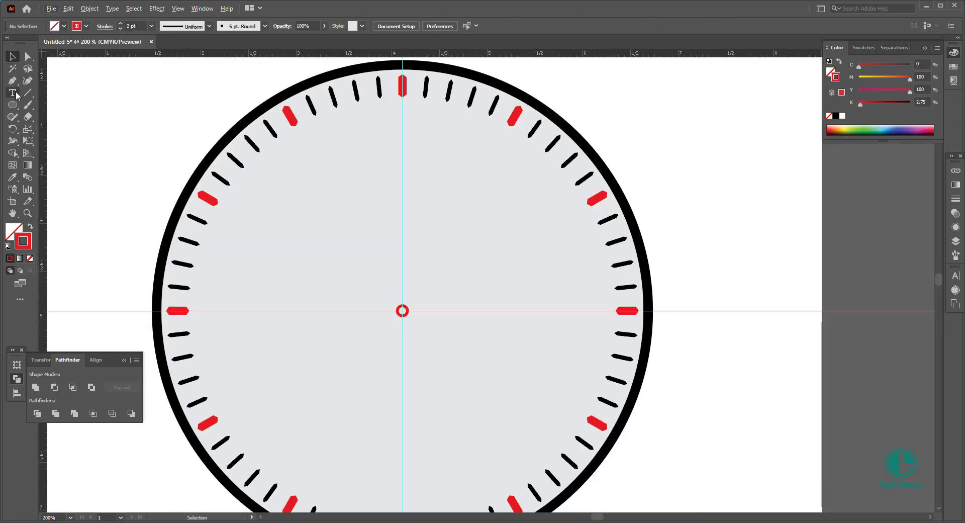
Step: Add the text "12" just below the red 12 o'clock tick
{"action": "left_click", "coordinate": [12, 92]}
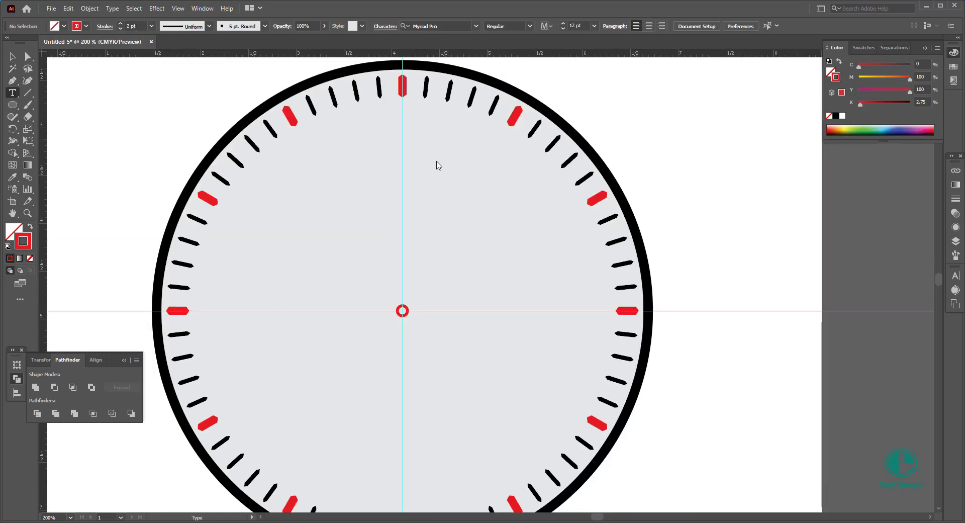
{"action": "left_click", "coordinate": [404, 116]}
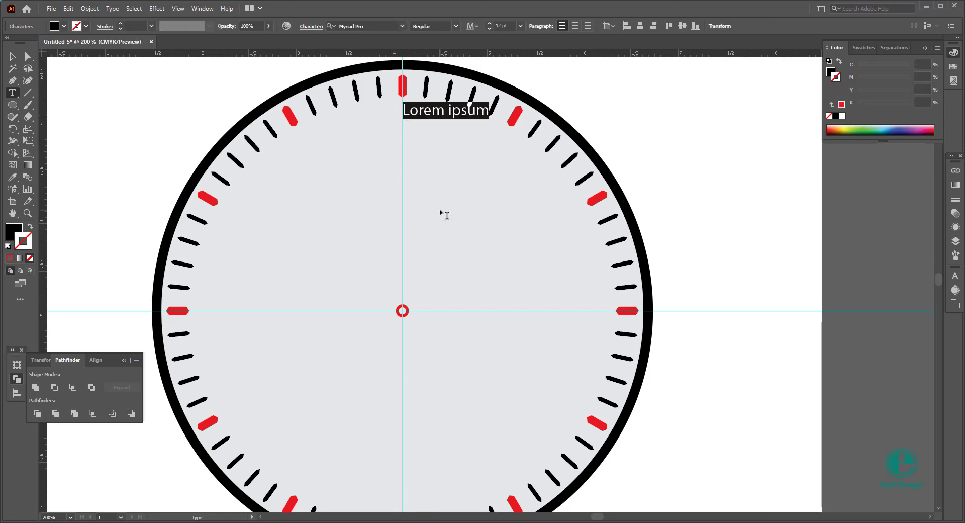
{"action": "type", "text": "12"}
{"action": "key", "text": "Escape"}
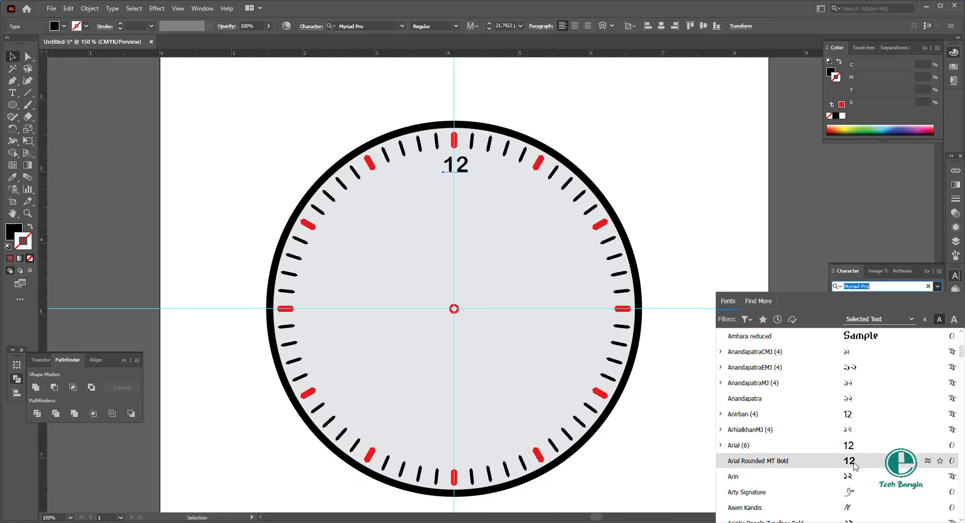
Step: Enlarge the "12" numeral to about 21.7 pt and set its font to Bernard MT Condensed
{"action": "scroll", "coordinate": [864, 442], "scroll_direction": "down", "scroll_amount": 3}
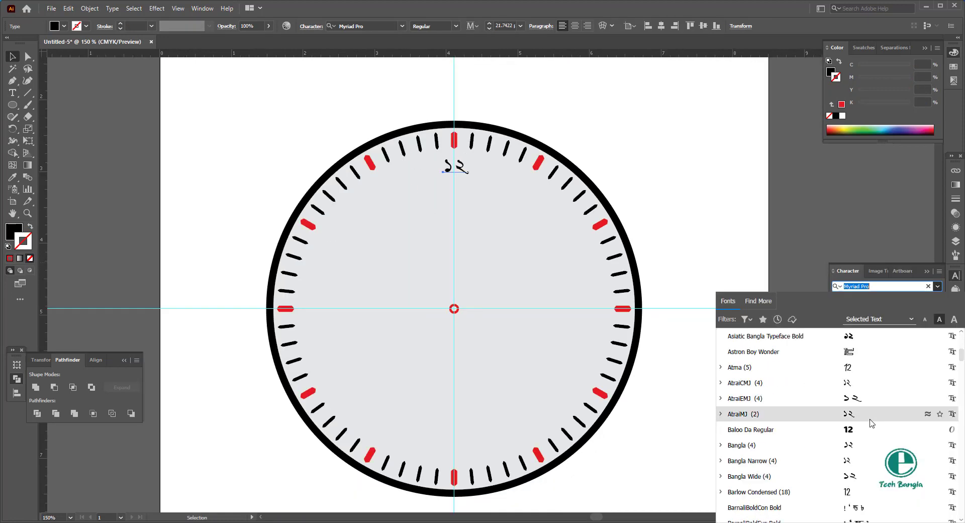
{"action": "scroll", "coordinate": [872, 427], "scroll_direction": "down", "scroll_amount": 4}
{"action": "scroll", "coordinate": [873, 433], "scroll_direction": "down", "scroll_amount": 2}
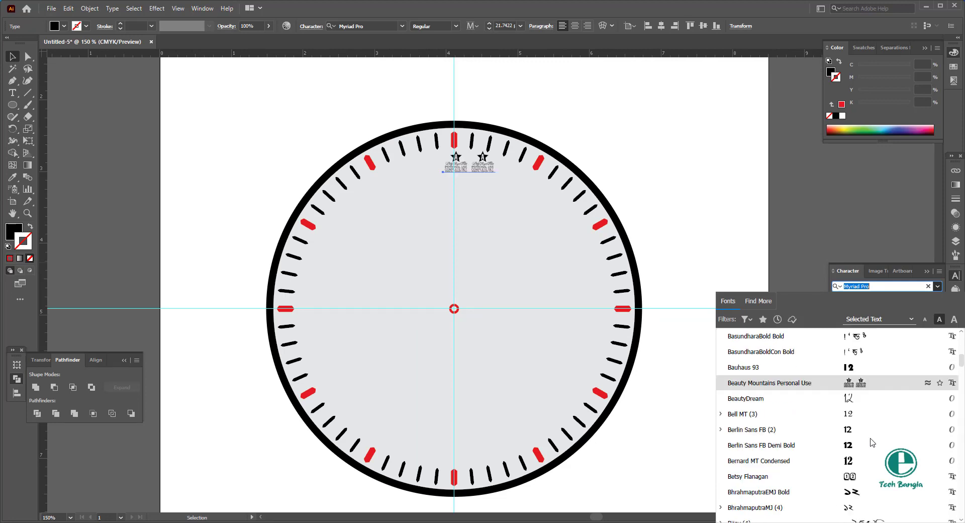
{"action": "left_click", "coordinate": [859, 459]}
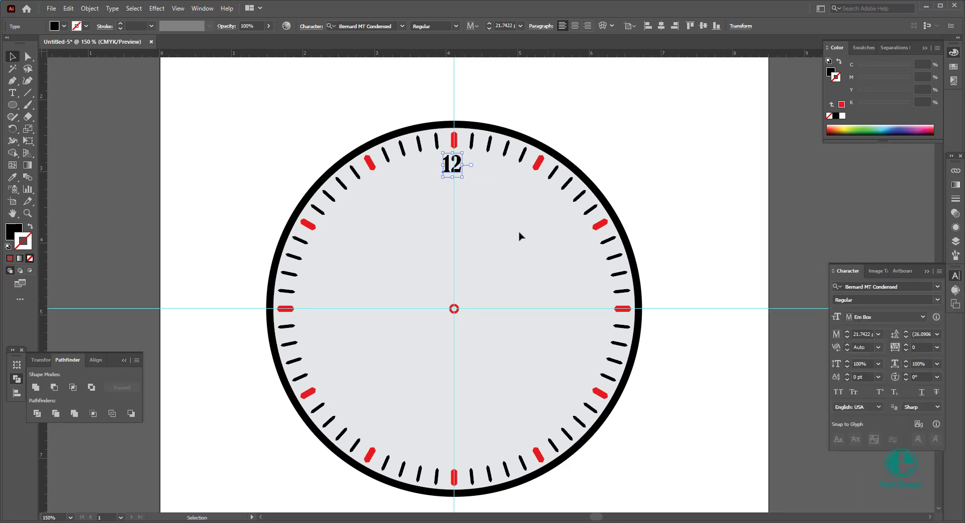
{"action": "scroll", "coordinate": [458, 166], "scroll_direction": "up", "scroll_amount": 2}
{"action": "scroll", "coordinate": [459, 169], "scroll_direction": "up", "scroll_amount": 1}
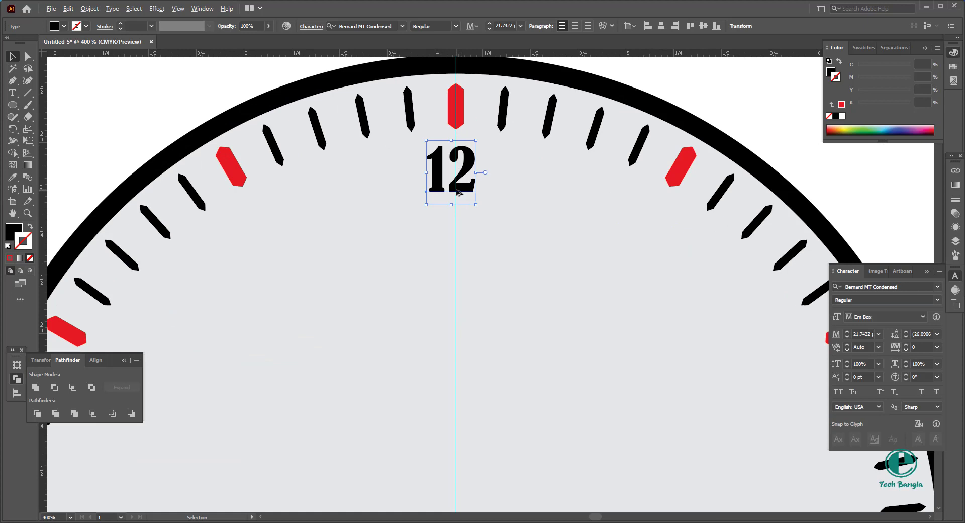
Step: Shift the "12" numeral slightly sideways to centre it on the vertical guide
{"action": "scroll", "coordinate": [465, 196], "scroll_direction": "up", "scroll_amount": 2}
{"action": "left_click_drag", "start_coordinate": [462, 191], "coordinate": [468, 191]}
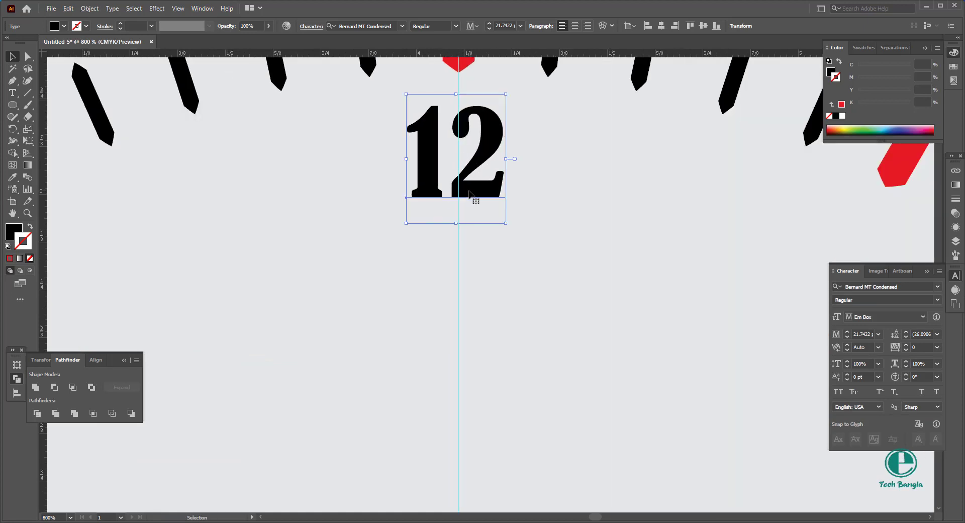
{"action": "scroll", "coordinate": [469, 191], "scroll_direction": "down", "scroll_amount": 6}
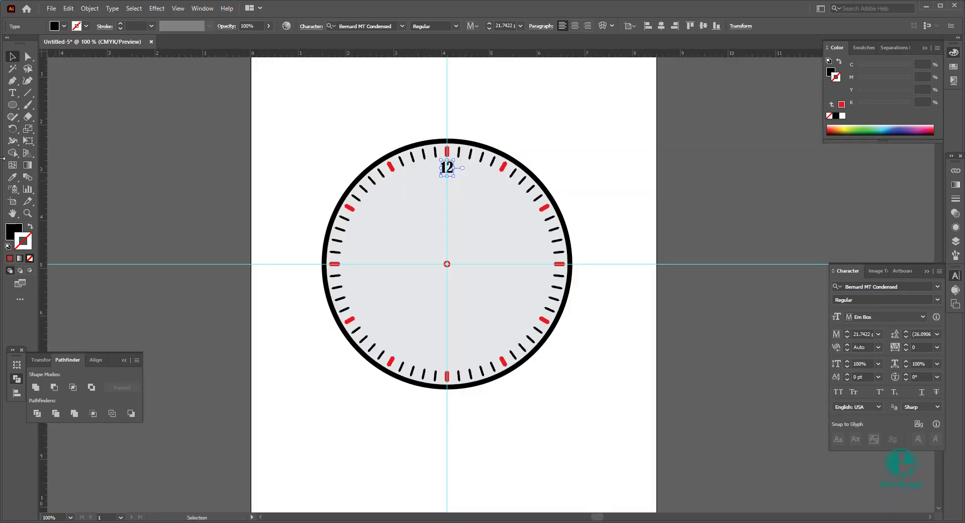
Step: Rotate a copy of the "12" numeral 30° about the dial's centre, onto the 11 o'clock position
{"action": "left_click", "coordinate": [13, 129]}
{"action": "scroll", "coordinate": [438, 182], "scroll_direction": "up", "scroll_amount": 2}
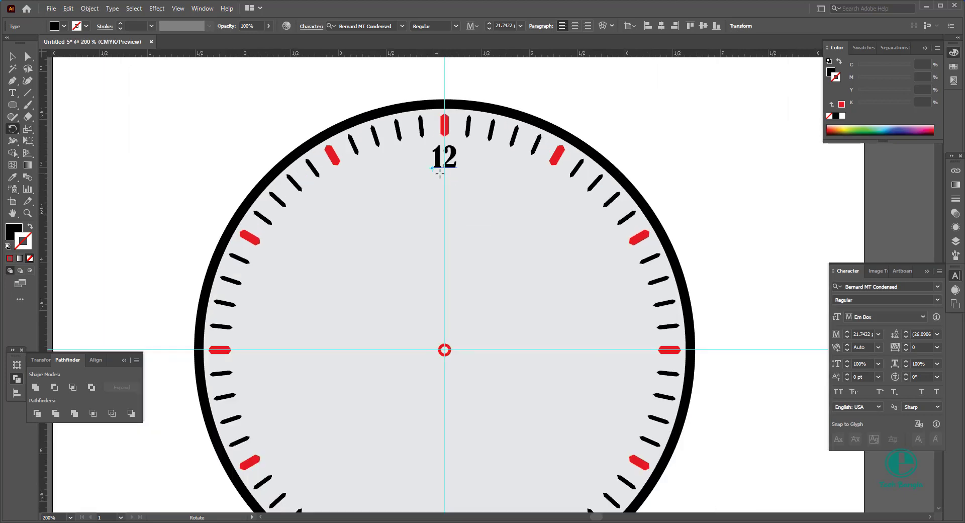
{"action": "scroll", "coordinate": [427, 151], "scroll_direction": "down", "scroll_amount": 1}
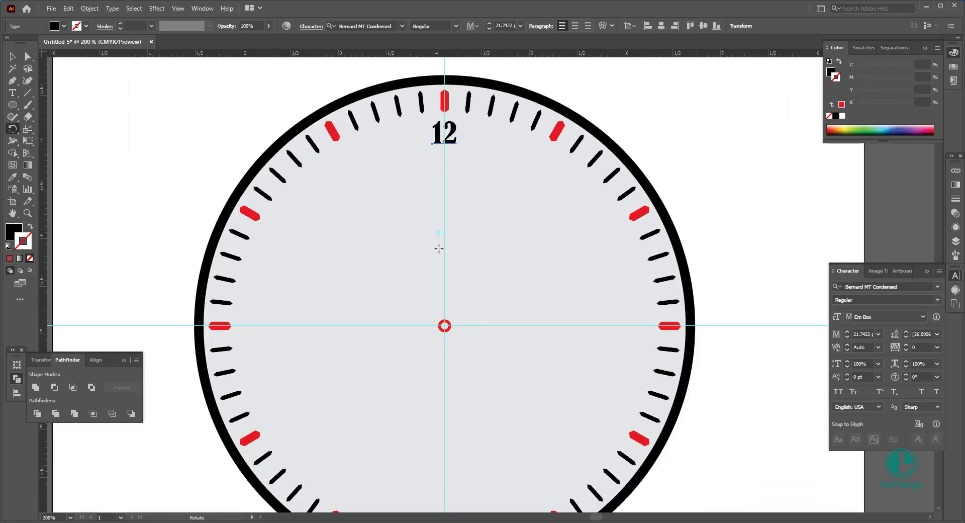
{"action": "left_click", "coordinate": [444, 325], "text": "alt"}
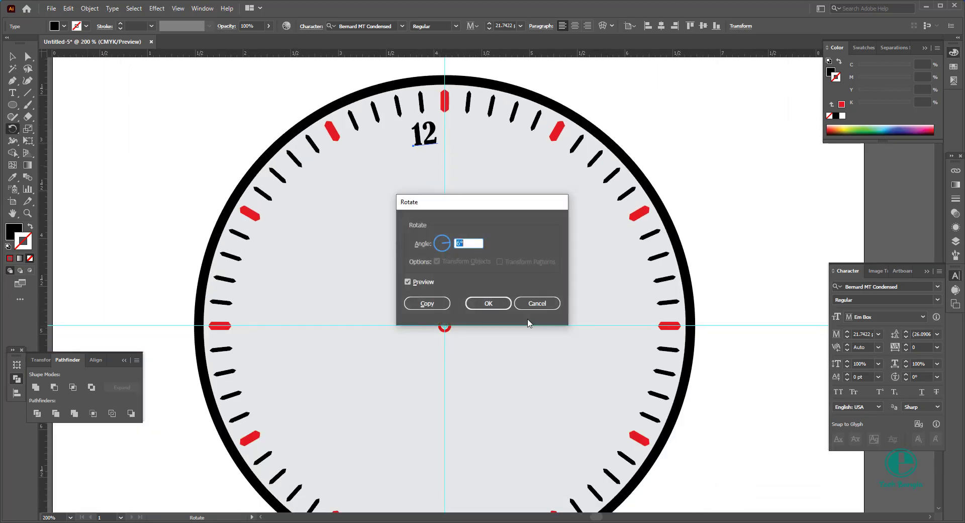
{"action": "type", "text": "360/12"}
{"action": "left_click", "coordinate": [426, 303]}
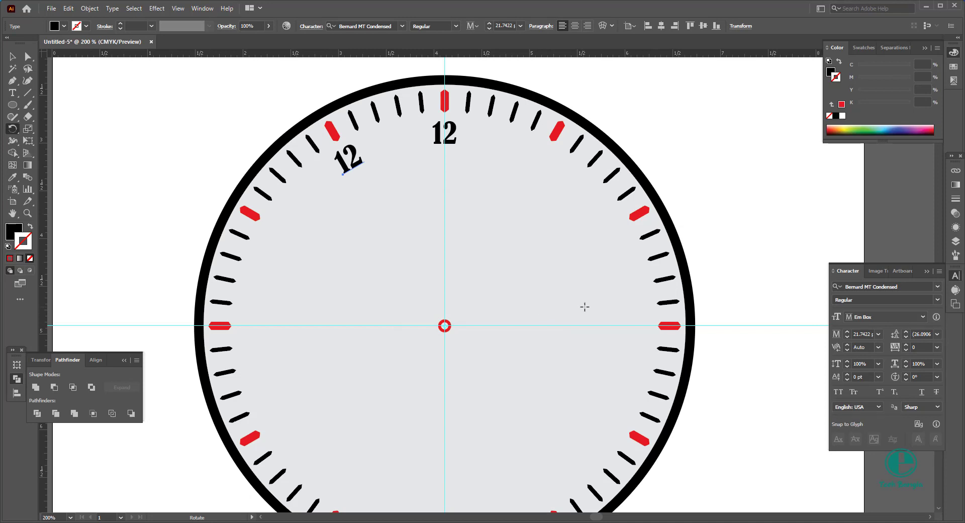
Step: Repeat the rotated copy until a "12" stands at every red hour marker around the dial
{"action": "key", "text": "ctrl"}
{"action": "key", "text": "ctrl+d"}
{"action": "key", "text": "ctrl+d"}
{"action": "key", "text": "ctrl+d"}
{"action": "key", "text": "ctrl+d"}
{"action": "key", "text": "ctrl+d"}
{"action": "key", "text": "ctrl+d"}
{"action": "key", "text": "ctrl+d"}
{"action": "key", "text": "ctrl+d"}
{"action": "key", "text": "ctrl+d"}
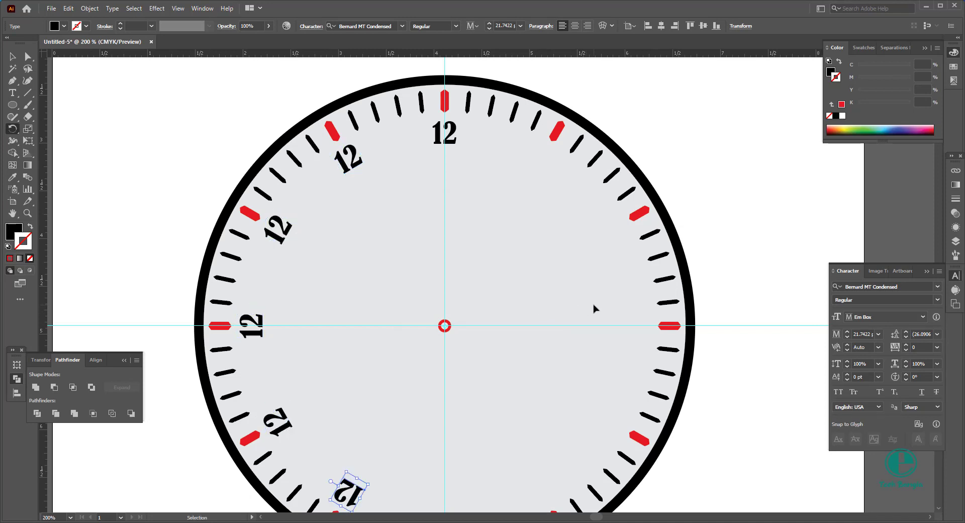
{"action": "key", "text": "ctrl+d"}
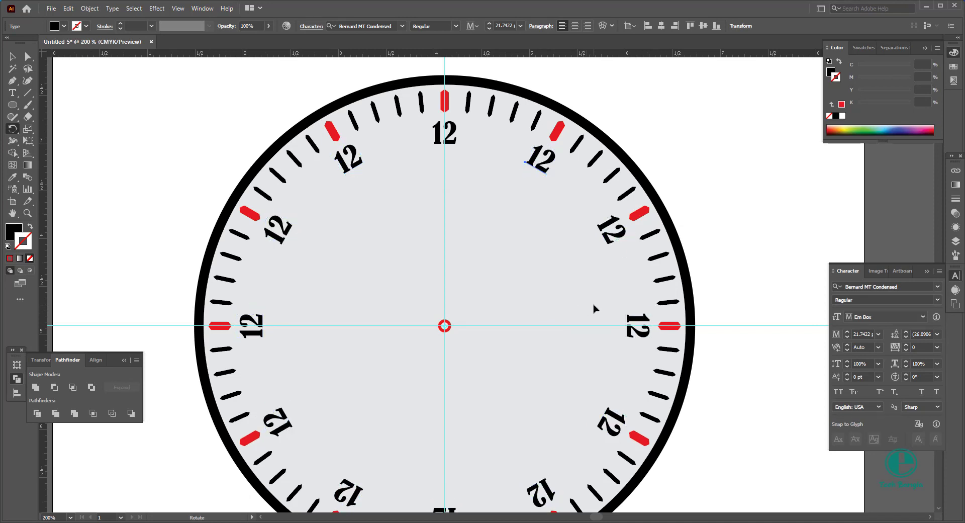
Step: Replace the copied numerals clockwise with 1 through 11, and hide the guides
{"action": "left_click", "coordinate": [13, 93]}
{"action": "double_click", "coordinate": [538, 159]}
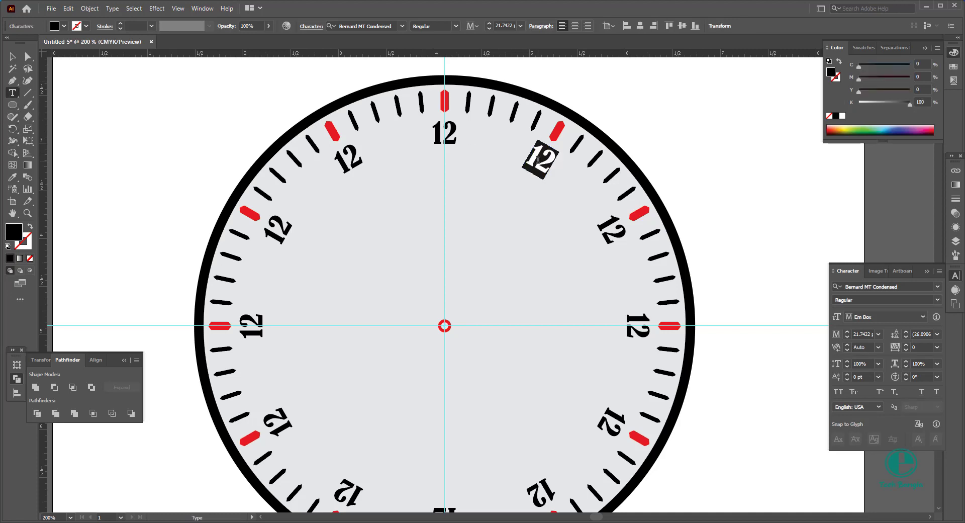
{"action": "type", "text": "1"}
{"action": "scroll", "coordinate": [568, 193], "scroll_direction": "down", "scroll_amount": 1}
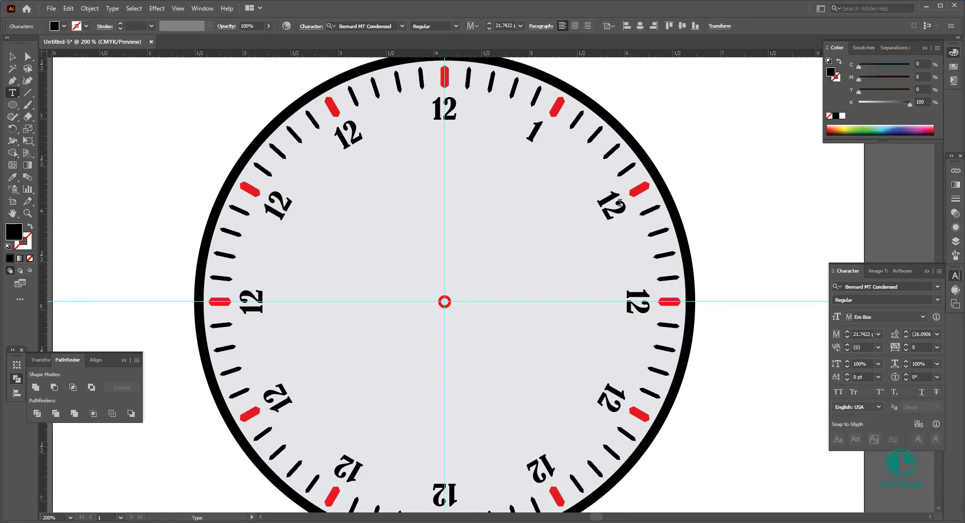
{"action": "double_click", "coordinate": [615, 204]}
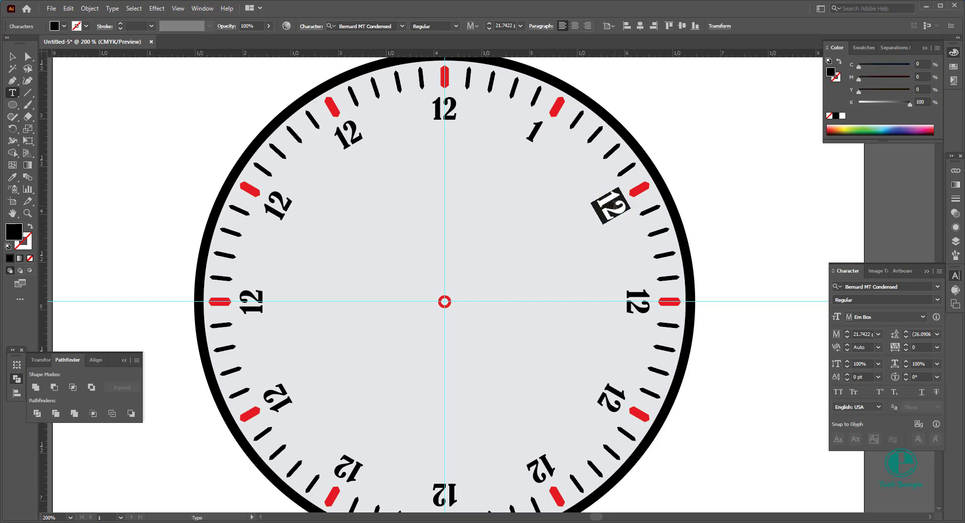
{"action": "type", "text": "2"}
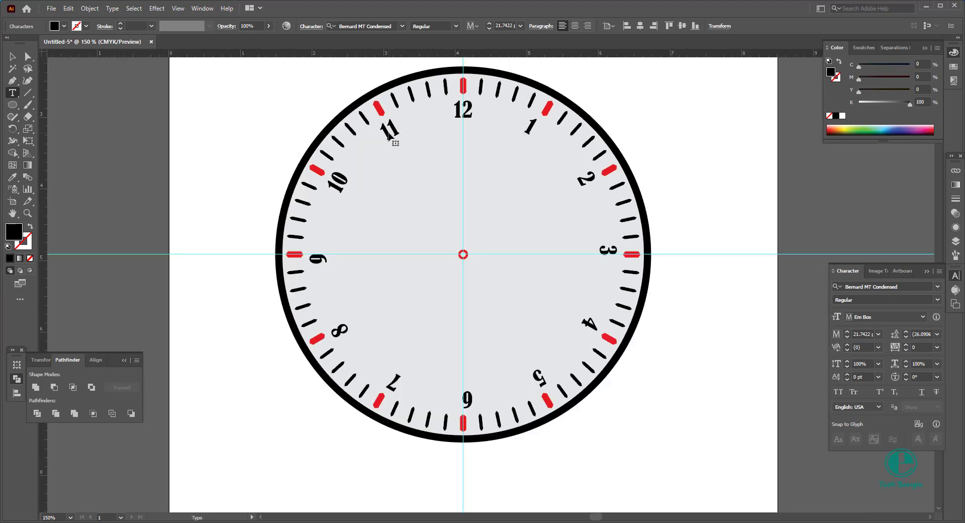
{"action": "left_click", "coordinate": [389, 135], "text": "ctrl"}
{"action": "key", "text": "ctrl+semicolon"}
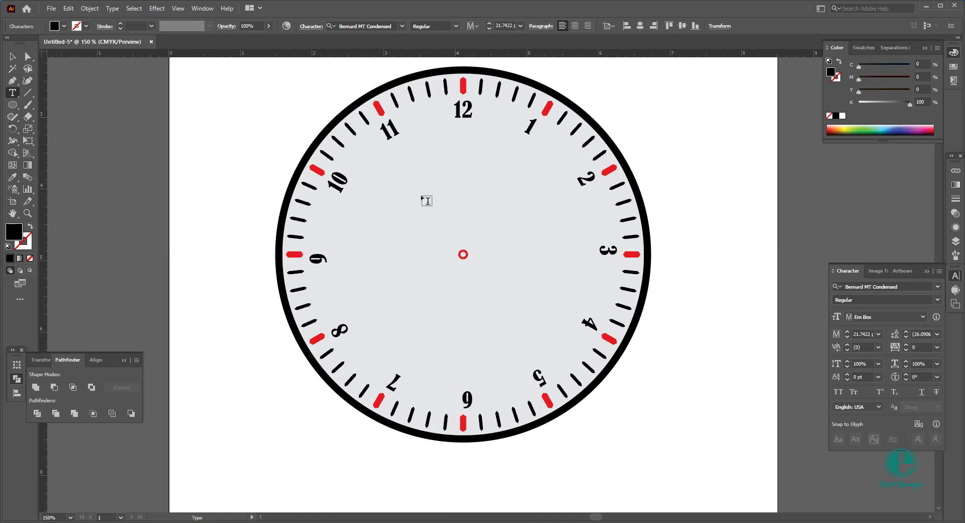
Step: Rotate each numeral from 1 to 11 upright and line it up with its red hour marker
{"action": "left_click", "coordinate": [12, 56]}
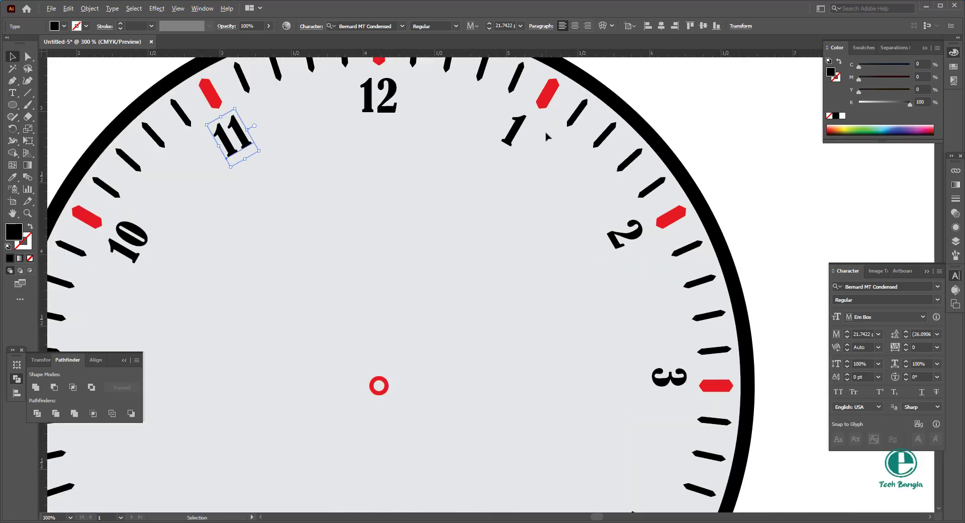
{"action": "scroll", "coordinate": [550, 123], "scroll_direction": "up", "scroll_amount": 2, "text": "alt"}
{"action": "left_click", "coordinate": [512, 135]}
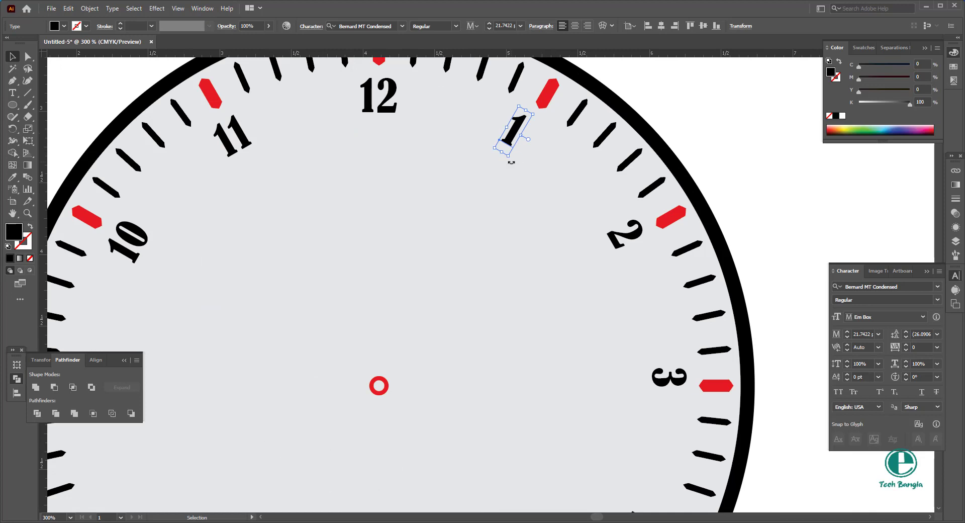
{"action": "left_click_drag", "start_coordinate": [511, 161], "coordinate": [531, 167]}
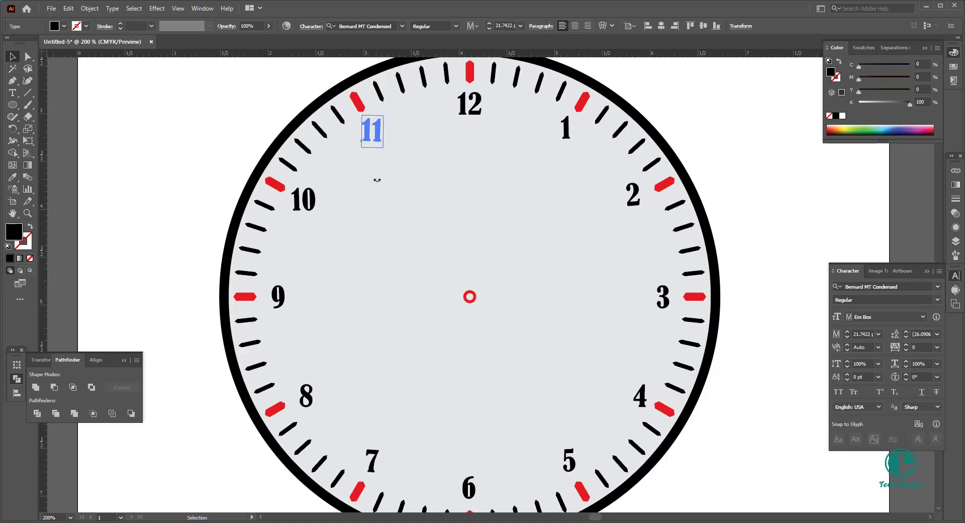
{"action": "left_click_drag", "start_coordinate": [377, 183], "coordinate": [378, 181]}
{"action": "left_click", "coordinate": [387, 185]}
Step: Draw a vertical line about 1.96 in long from below the "12" to just past the dial's centre, with a red 3 pt stroke
{"action": "scroll", "coordinate": [394, 185], "scroll_direction": "down", "scroll_amount": 2}
{"action": "scroll", "coordinate": [473, 252], "scroll_direction": "down", "scroll_amount": 3}
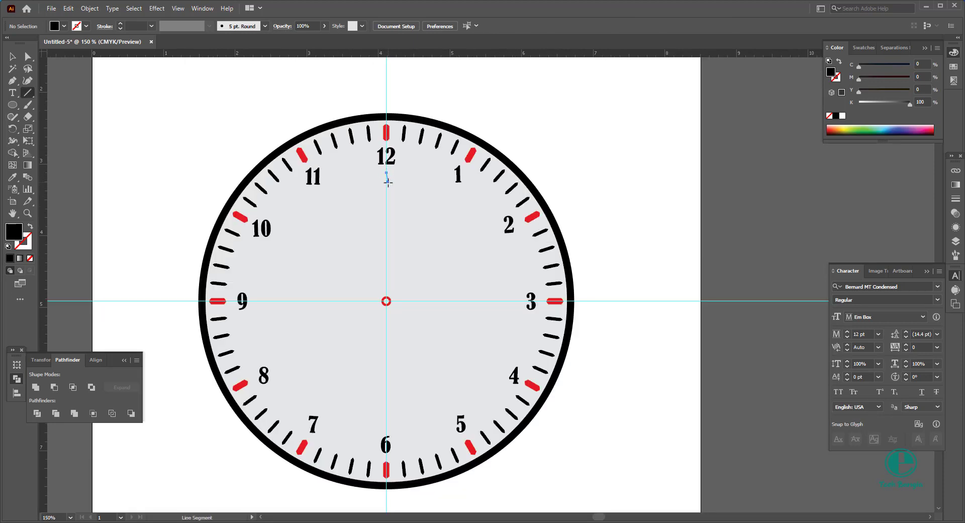
{"action": "left_click_drag", "start_coordinate": [388, 181], "coordinate": [390, 292]}
{"action": "left_click_drag", "start_coordinate": [388, 313], "coordinate": [388, 313]}
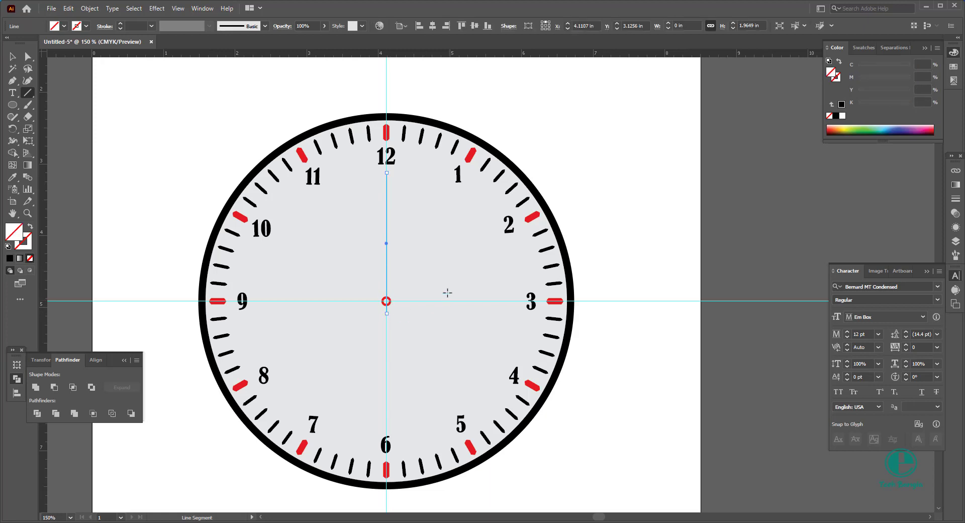
{"action": "scroll", "coordinate": [134, 27], "scroll_direction": "up", "scroll_amount": 5}
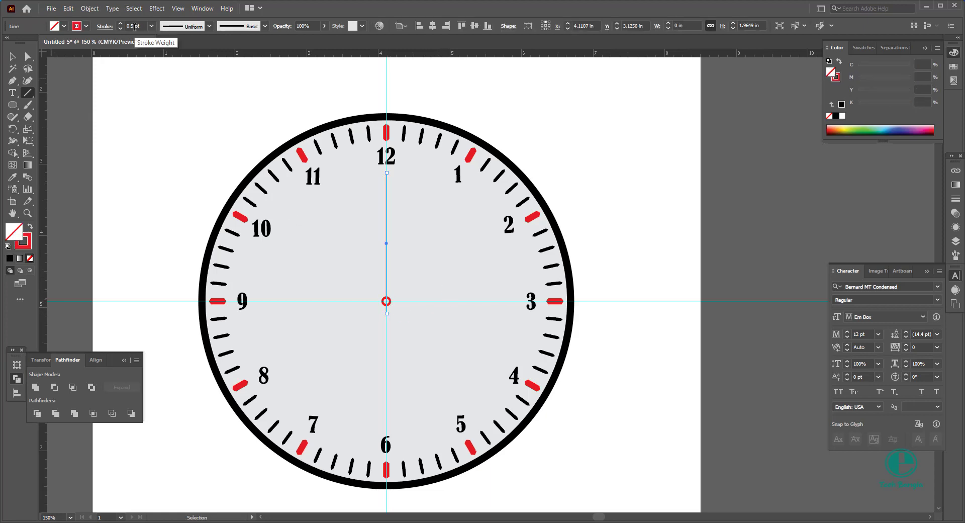
{"action": "scroll", "coordinate": [134, 27], "scroll_direction": "up", "scroll_amount": 1}
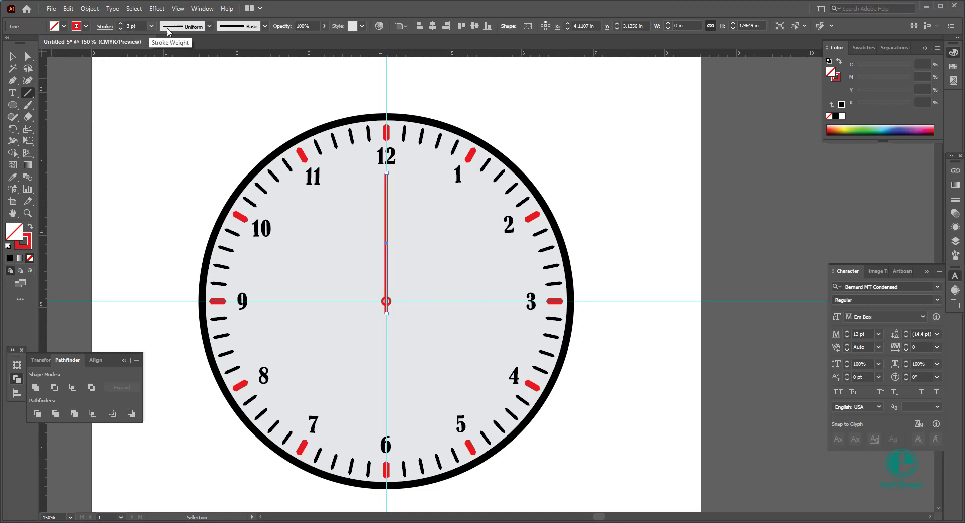
Step: Give the vertical hand a tapered variable-width profile and set its stroke weight to 7 pt
{"action": "left_click", "coordinate": [209, 26]}
{"action": "left_click", "coordinate": [195, 132]}
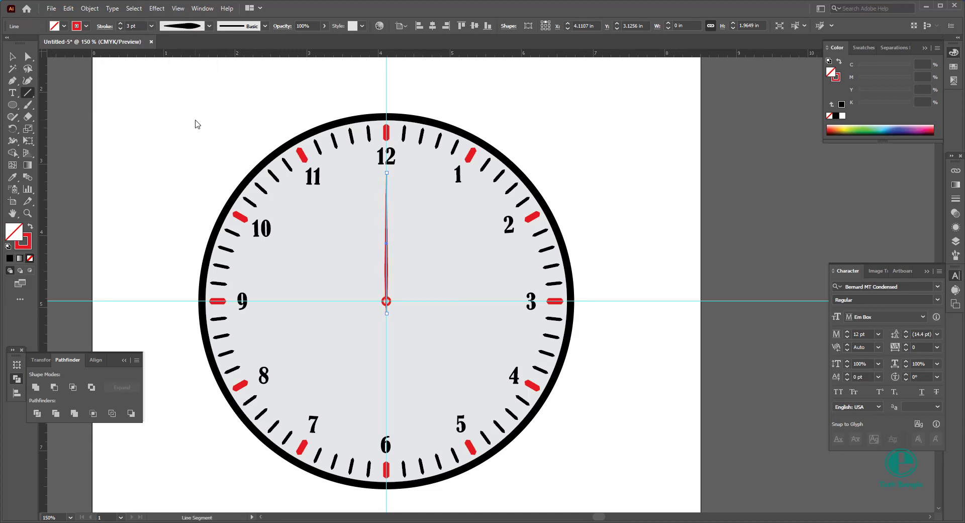
{"action": "scroll", "coordinate": [138, 25], "scroll_direction": "up", "scroll_amount": 4}
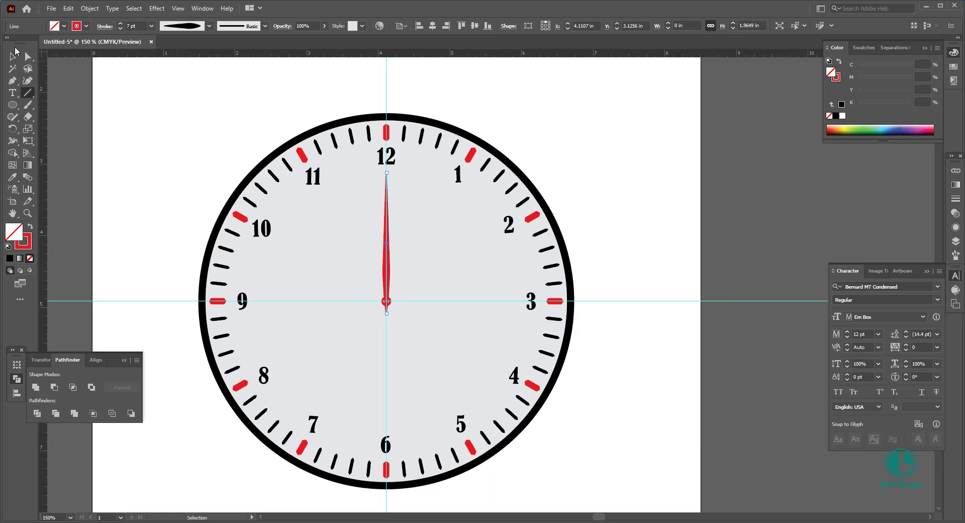
{"action": "left_click", "coordinate": [16, 58]}
{"action": "left_click", "coordinate": [55, 95]}
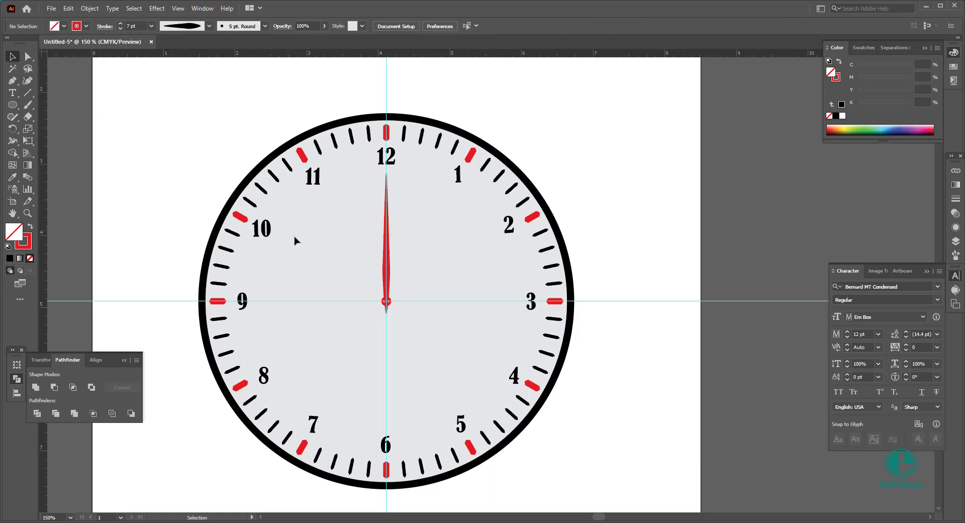
Step: Change the stroke of the small circle at the dial's centre to black
{"action": "scroll", "coordinate": [396, 275], "scroll_direction": "up", "scroll_amount": 3}
{"action": "left_click", "coordinate": [375, 348]}
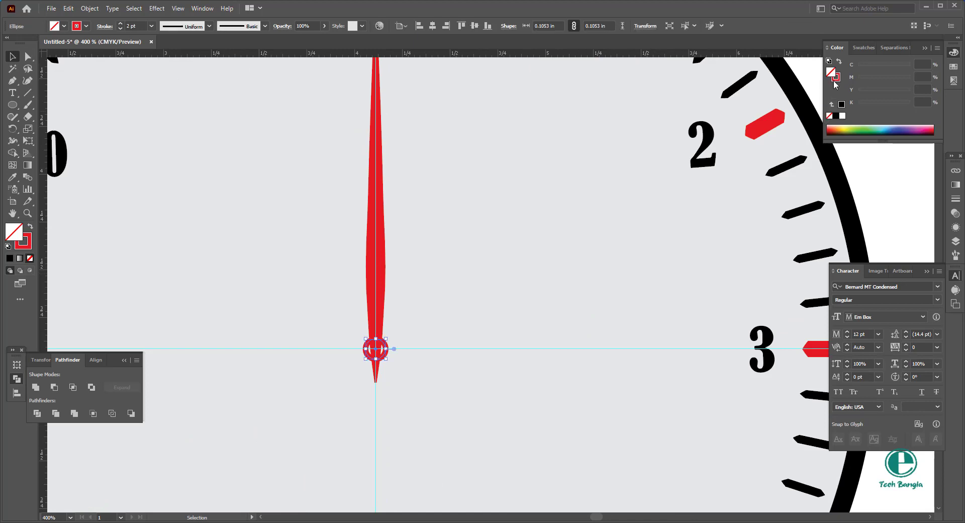
{"action": "left_click", "coordinate": [835, 116]}
{"action": "left_click", "coordinate": [499, 312]}
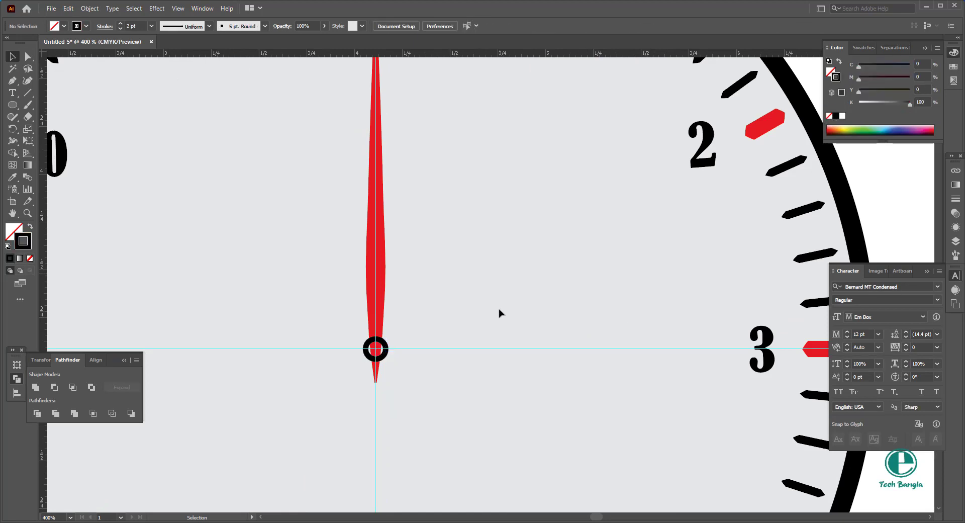
Step: Make two rotated copies of the red hand about the dial's centre, pointing towards 1 and 2 o'clock
{"action": "scroll", "coordinate": [431, 313], "scroll_direction": "down", "scroll_amount": 2}
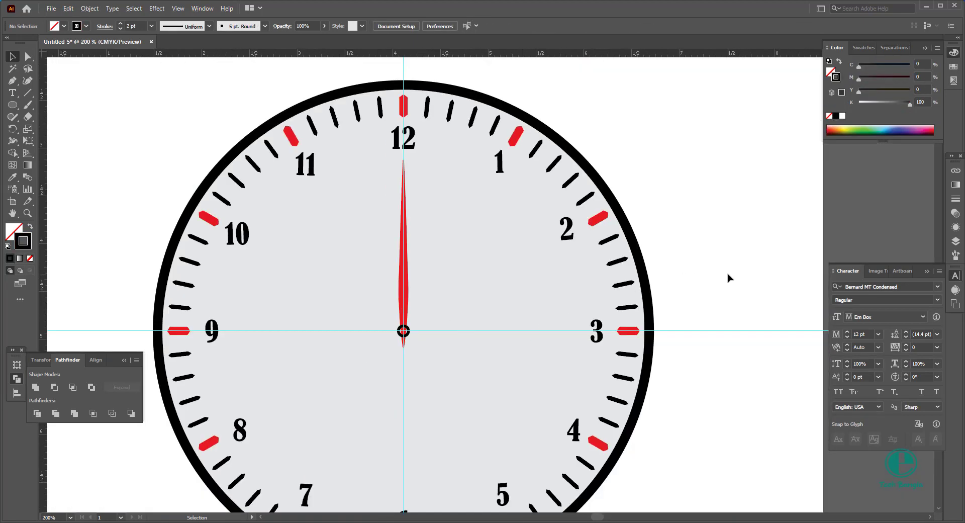
{"action": "scroll", "coordinate": [396, 267], "scroll_direction": "right", "scroll_amount": 3}
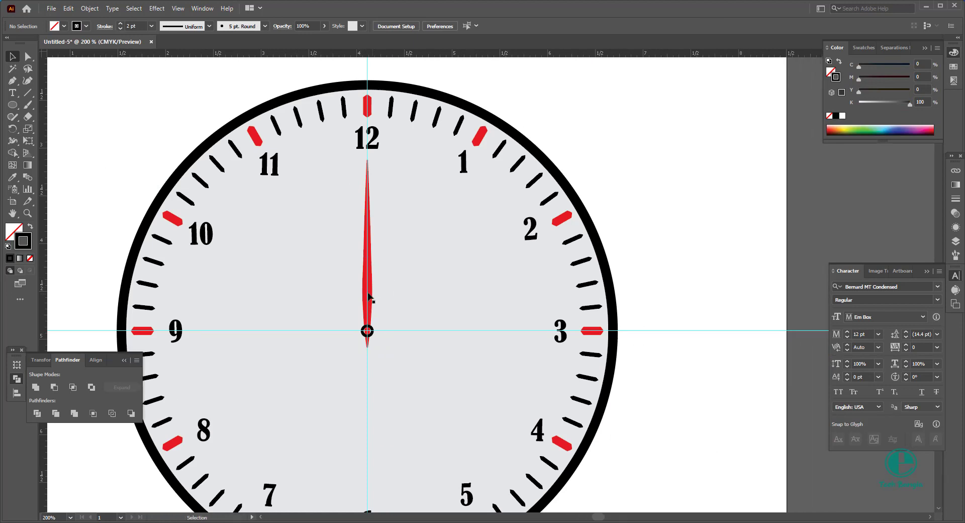
{"action": "left_click", "coordinate": [368, 299]}
{"action": "left_click", "coordinate": [12, 129]}
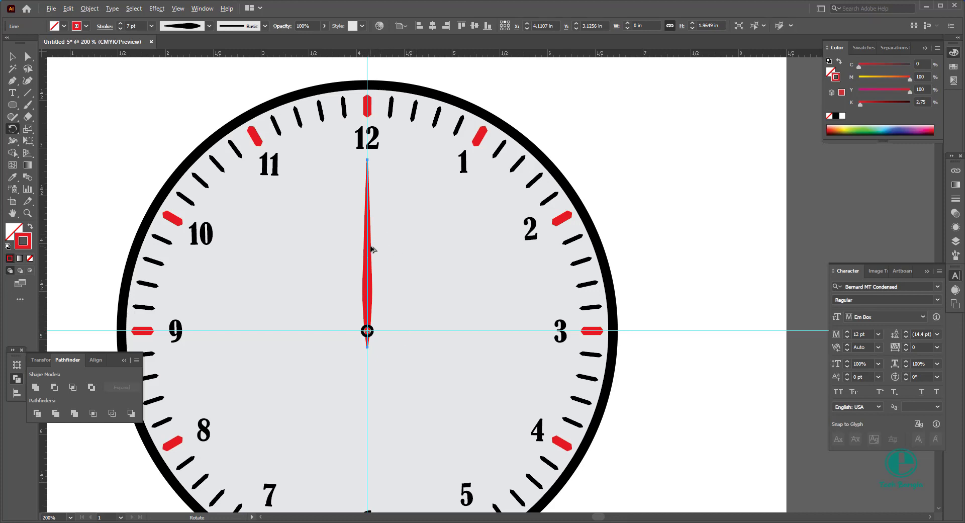
{"action": "left_click_drag", "start_coordinate": [372, 249], "coordinate": [425, 250]}
{"action": "key", "text": "ctrl+d"}
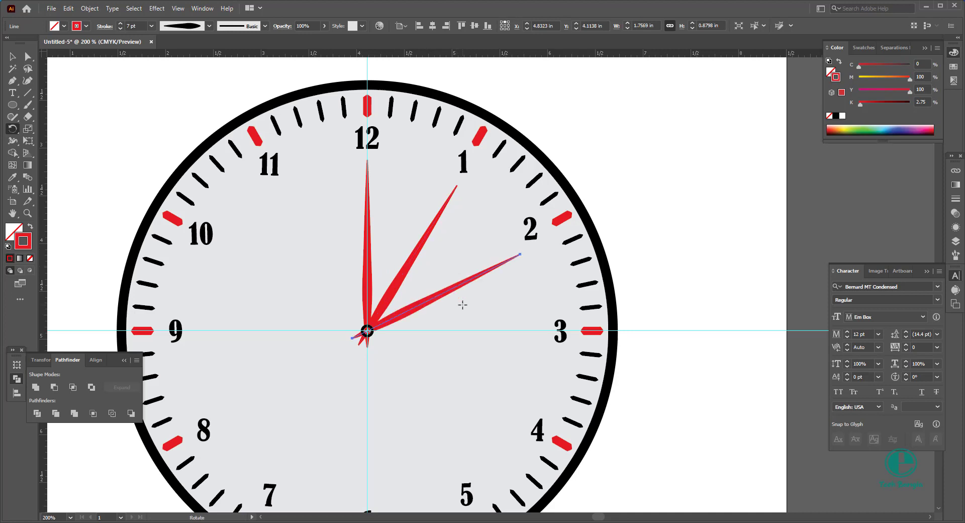
Step: Thin the hand pointing to 12 by setting its stroke weight to 4 pt
{"action": "left_click", "coordinate": [15, 57]}
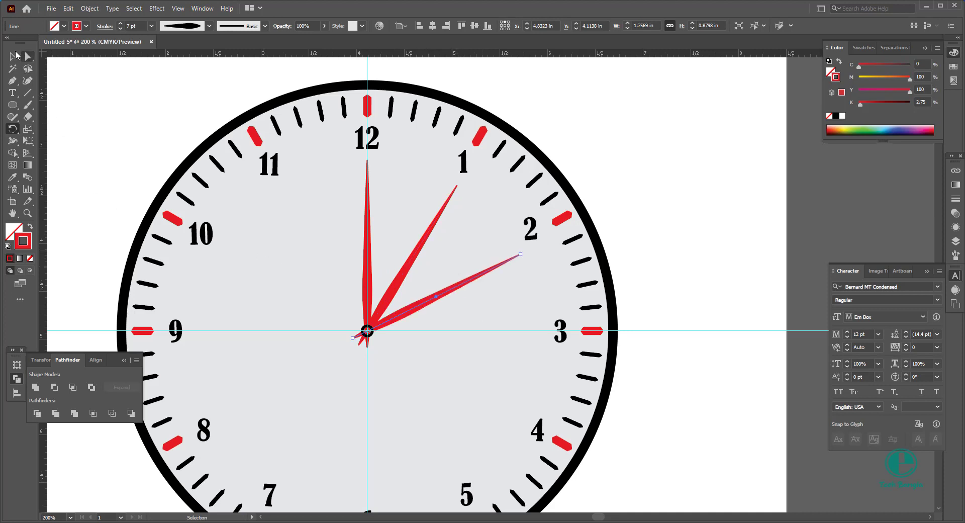
{"action": "left_click", "coordinate": [365, 278]}
{"action": "left_click", "coordinate": [393, 241]}
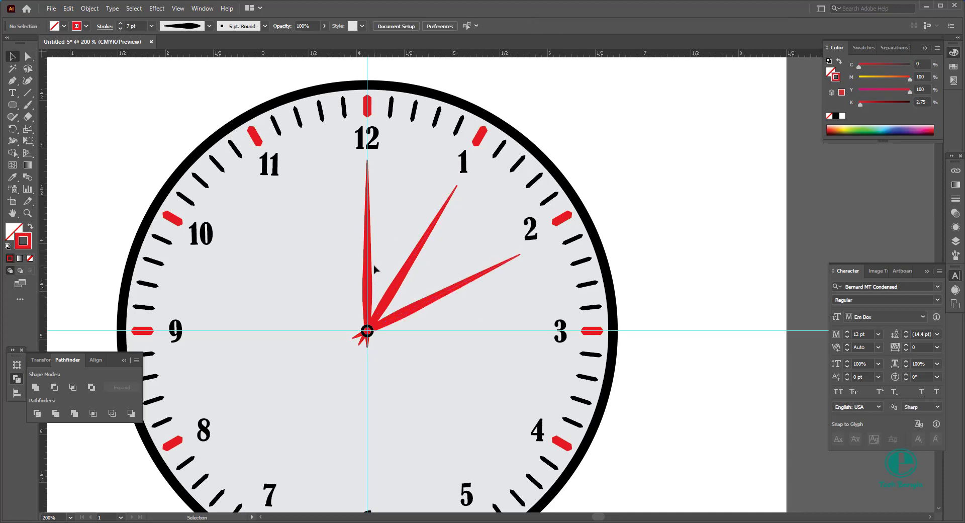
{"action": "left_click", "coordinate": [371, 282]}
{"action": "scroll", "coordinate": [367, 250], "scroll_direction": "up", "scroll_amount": 1}
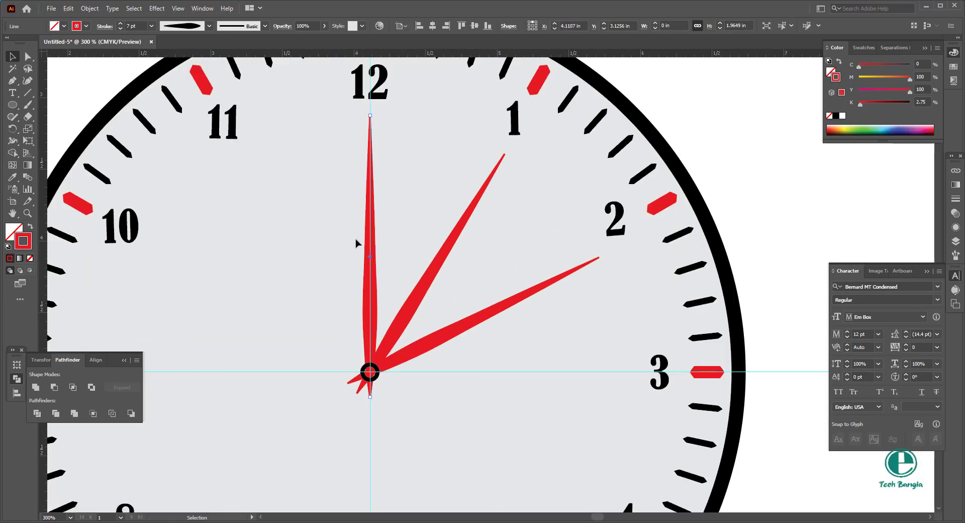
{"action": "scroll", "coordinate": [356, 246], "scroll_direction": "up", "scroll_amount": 2}
{"action": "scroll", "coordinate": [140, 26], "scroll_direction": "down", "scroll_amount": 1}
{"action": "scroll", "coordinate": [140, 26], "scroll_direction": "down", "scroll_amount": 2}
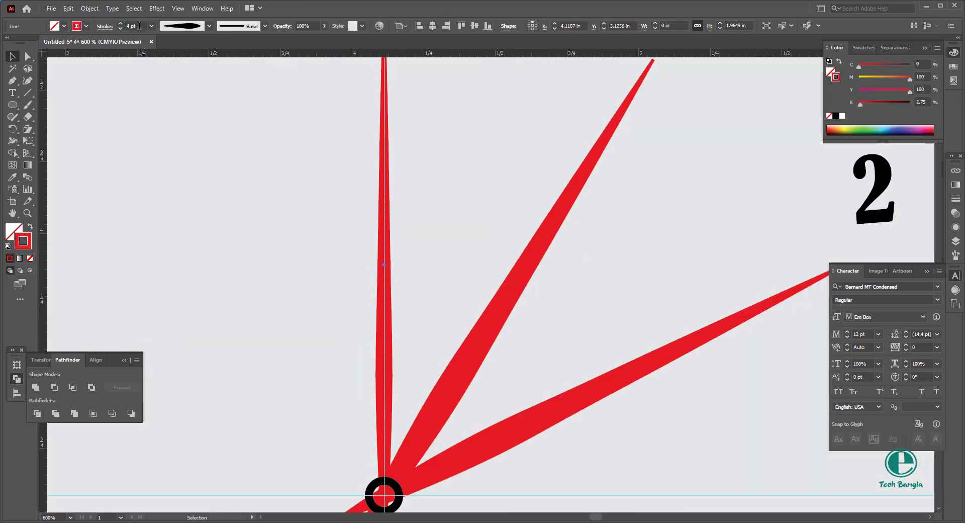
{"action": "left_click", "coordinate": [280, 241]}
{"action": "scroll", "coordinate": [280, 247], "scroll_direction": "down", "scroll_amount": 3}
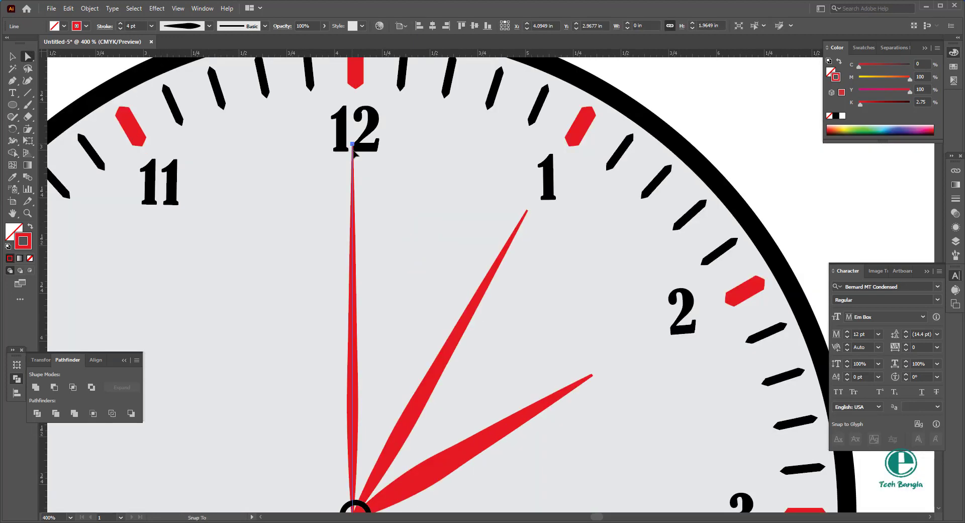
Step: Adjust the outer tips of the three hands, making the 12 o'clock hand the longest and the 2 o'clock hand the shortest
{"action": "left_click_drag", "start_coordinate": [355, 142], "coordinate": [368, 199]}
{"action": "scroll", "coordinate": [384, 196], "scroll_direction": "down", "scroll_amount": 2}
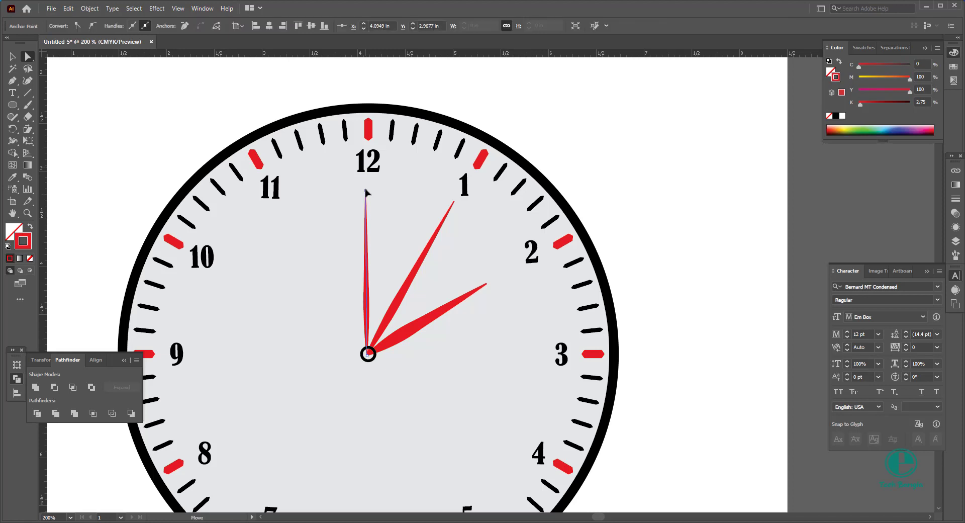
{"action": "left_click_drag", "start_coordinate": [366, 191], "coordinate": [366, 184]}
{"action": "left_click", "coordinate": [451, 204]}
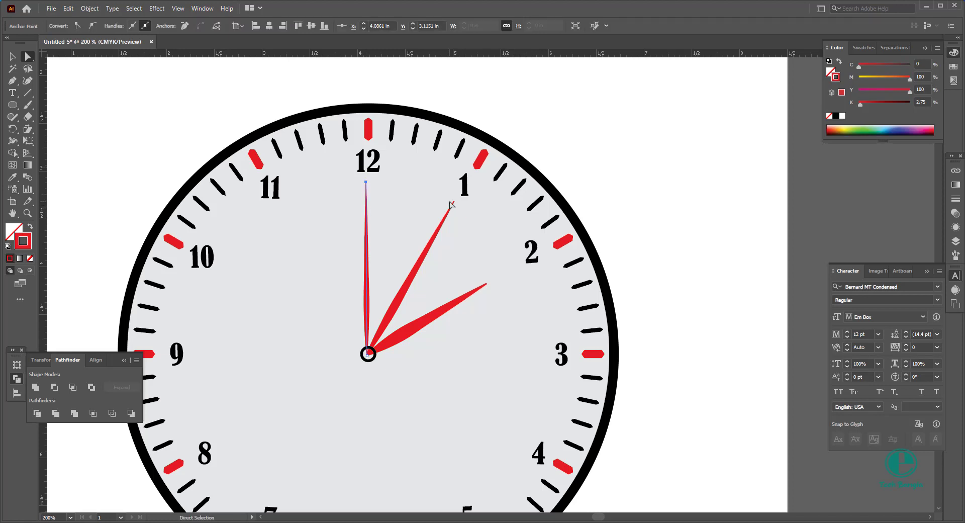
{"action": "left_click_drag", "start_coordinate": [456, 206], "coordinate": [447, 226]}
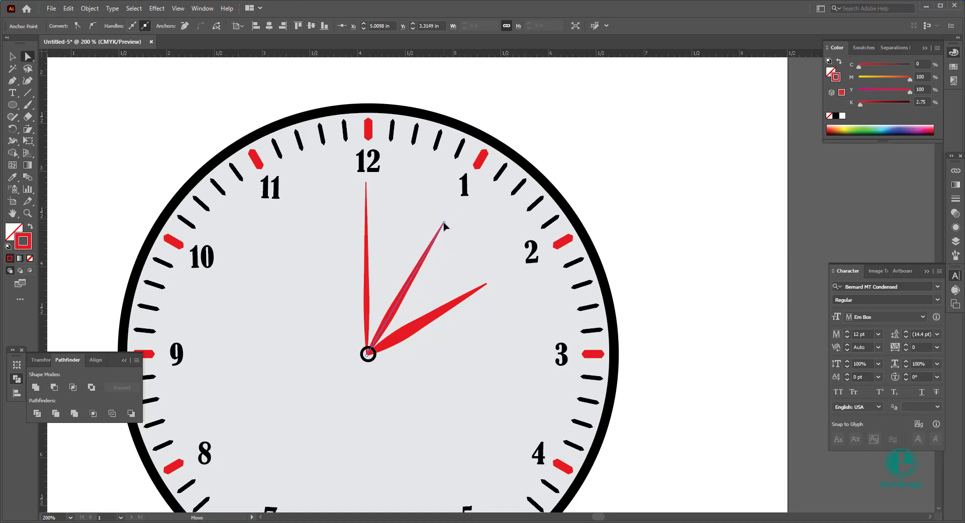
{"action": "left_click", "coordinate": [487, 284]}
{"action": "left_click_drag", "start_coordinate": [487, 285], "coordinate": [472, 292]}
{"action": "key", "text": "ctrl+1"}
{"action": "left_click", "coordinate": [546, 194]}
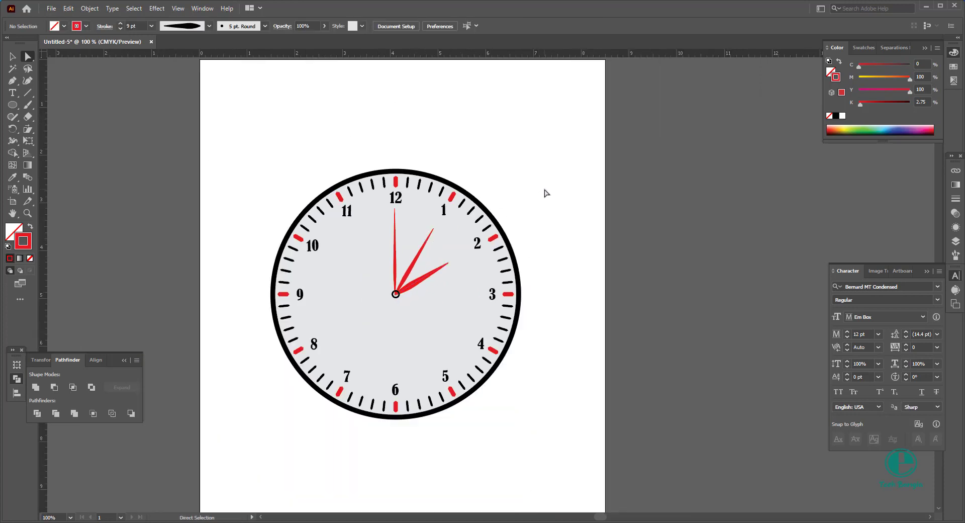
Step: Add the text "e Tech Bangla" on the dial between the centre pin and the 6
{"action": "scroll", "coordinate": [500, 226], "scroll_direction": "down", "scroll_amount": 2}
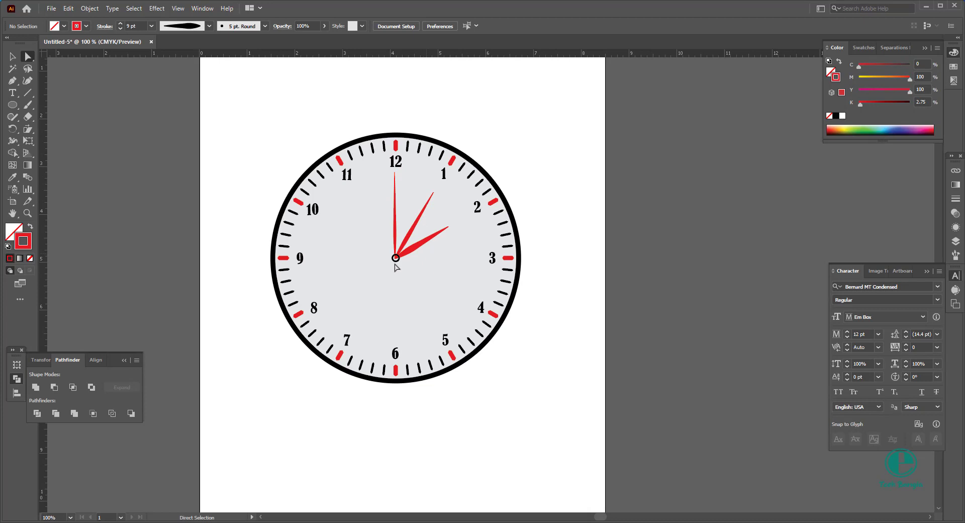
{"action": "left_click", "coordinate": [12, 56]}
{"action": "scroll", "coordinate": [469, 173], "scroll_direction": "down", "scroll_amount": 3}
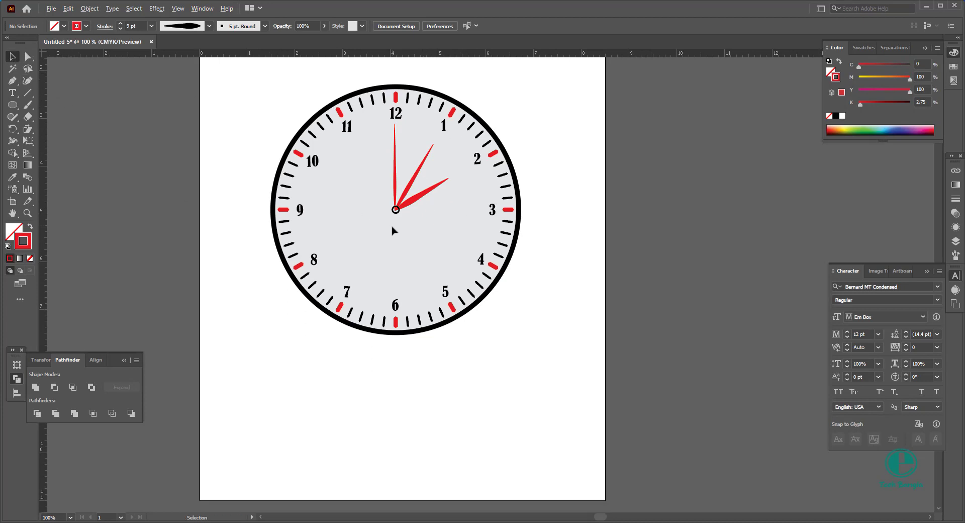
{"action": "scroll", "coordinate": [392, 226], "scroll_direction": "up", "scroll_amount": 2}
{"action": "scroll", "coordinate": [425, 240], "scroll_direction": "down", "scroll_amount": 1}
{"action": "scroll", "coordinate": [427, 245], "scroll_direction": "up", "scroll_amount": 3}
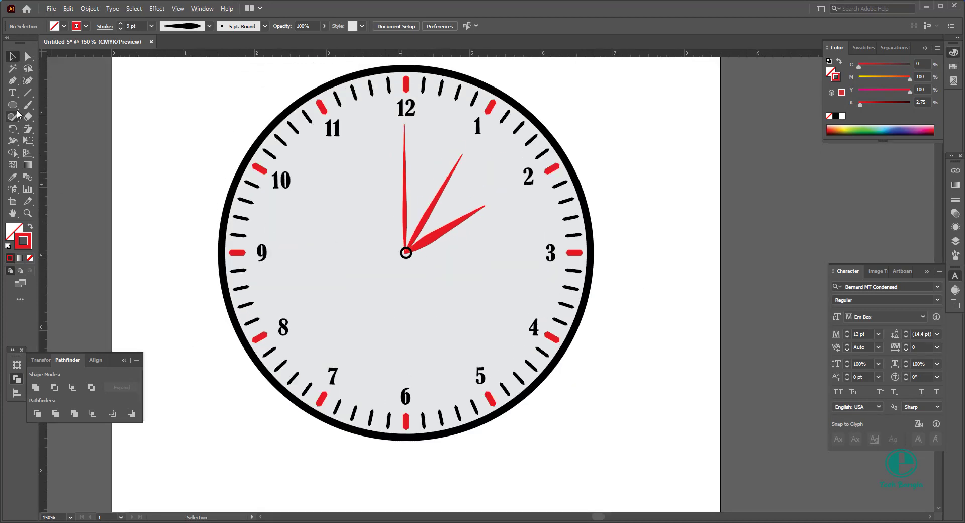
{"action": "left_click", "coordinate": [12, 92]}
{"action": "left_click", "coordinate": [380, 322]}
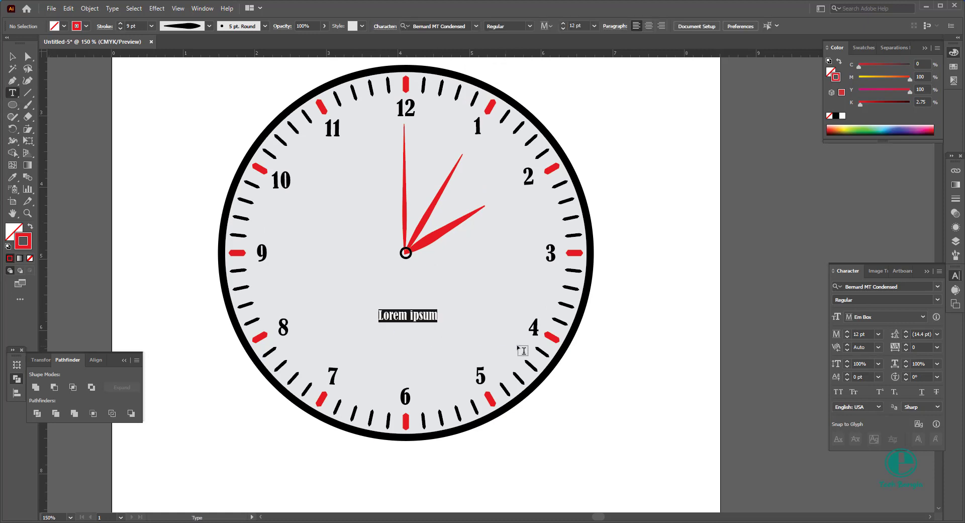
{"action": "type", "text": "e Te"}
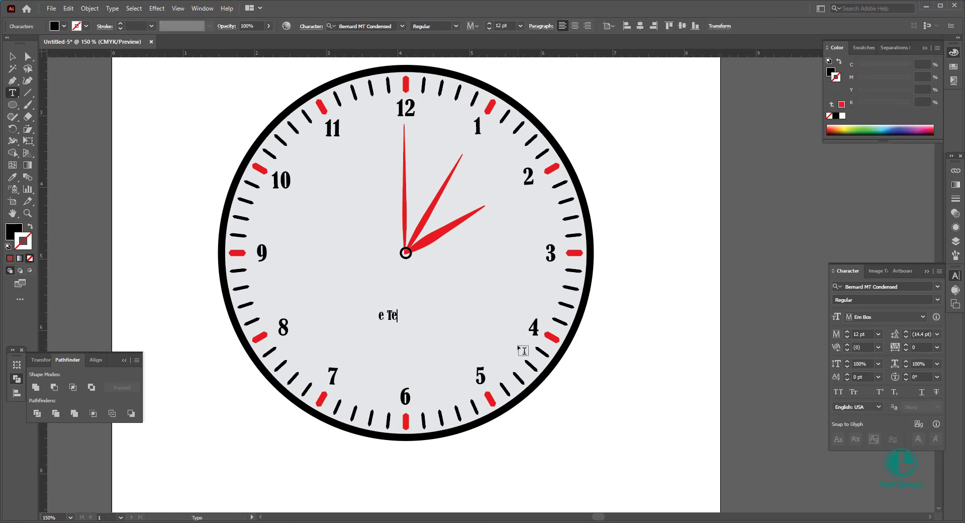
{"action": "type", "text": "ch Bangla"}
{"action": "left_click", "coordinate": [12, 58]}
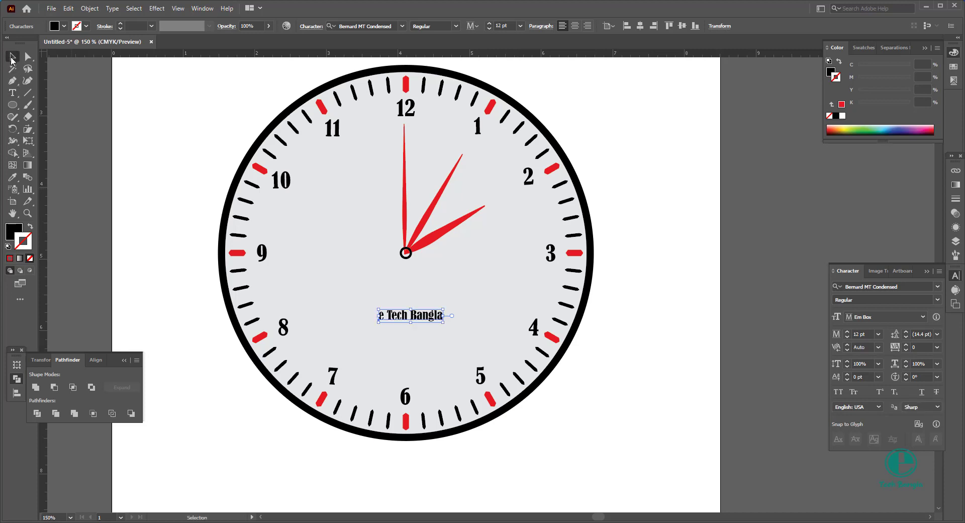
Step: Enlarge the "e Tech Bangla" text to about 18.4 pt and change its font to Atos_
{"action": "left_click_drag", "start_coordinate": [443, 322], "coordinate": [430, 307]}
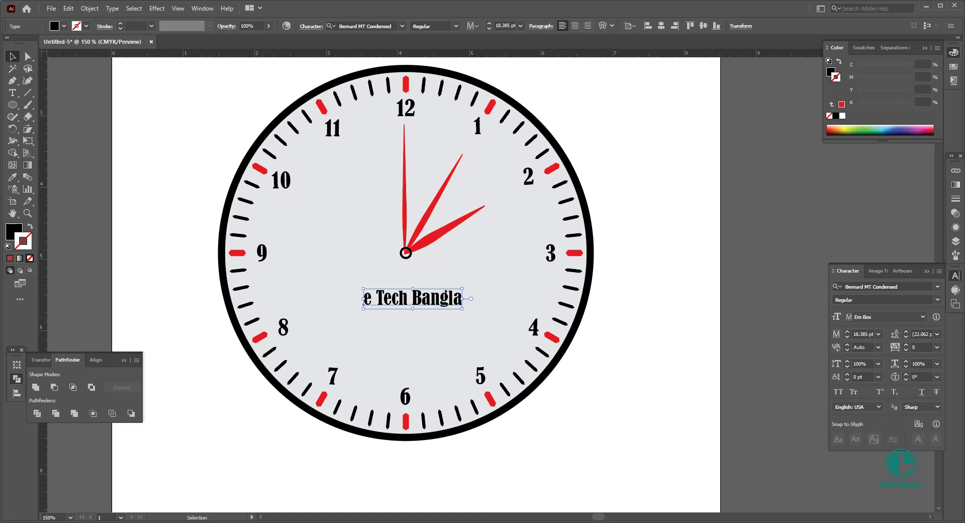
{"action": "left_click", "coordinate": [940, 301]}
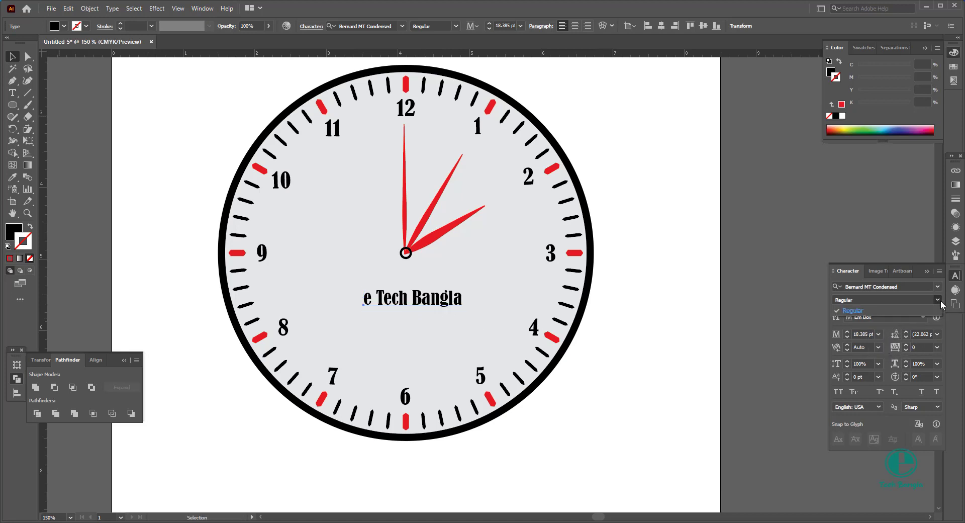
{"action": "left_click", "coordinate": [938, 287]}
{"action": "left_click", "coordinate": [937, 286]}
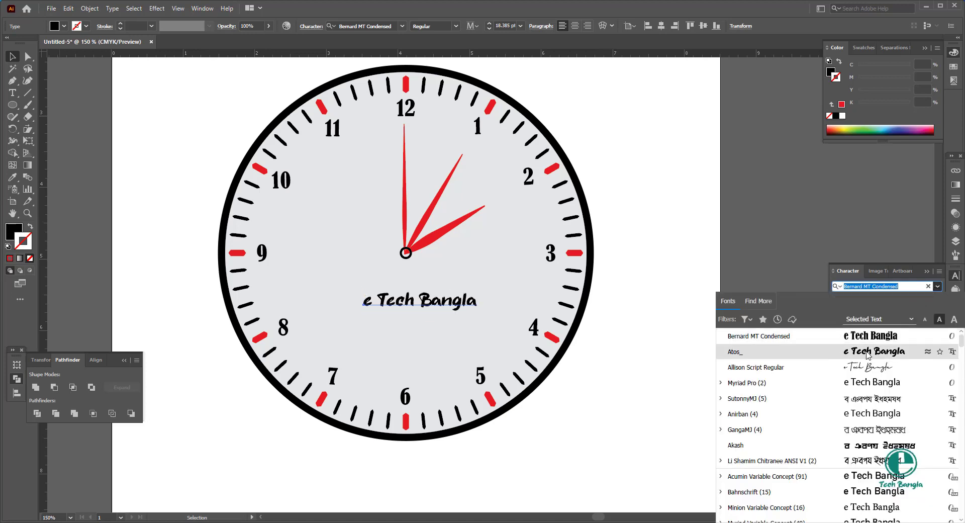
{"action": "left_click", "coordinate": [866, 354]}
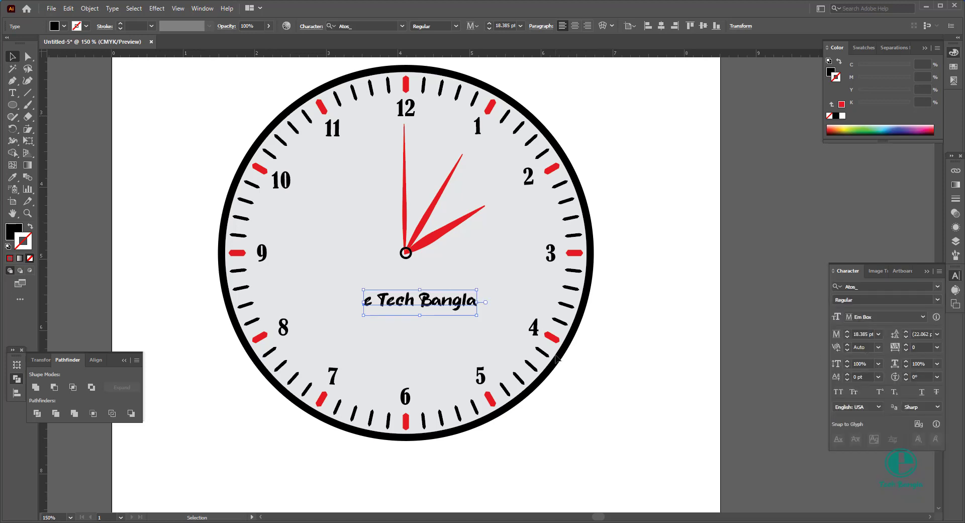
{"action": "left_click", "coordinate": [612, 385]}
{"action": "left_click_drag", "start_coordinate": [428, 303], "coordinate": [425, 301]}
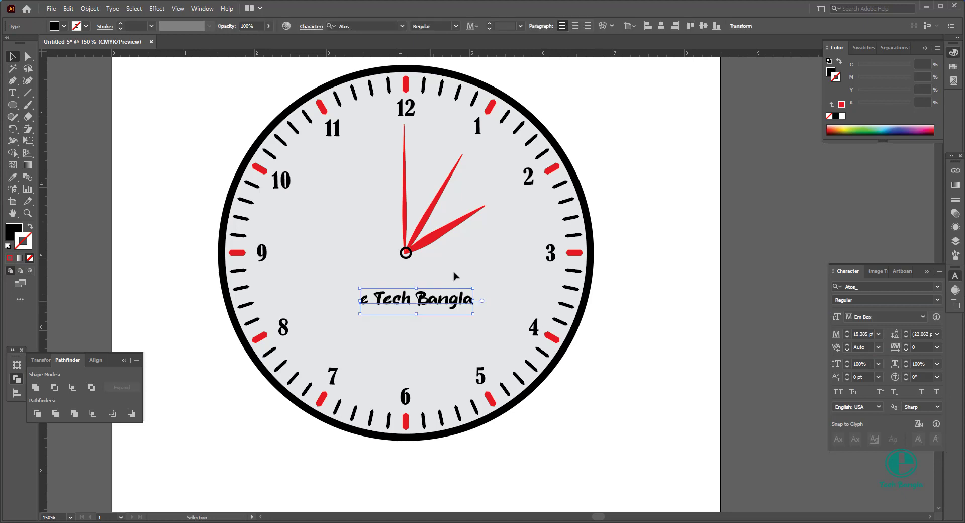
{"action": "key", "text": "ctrl+shift+a"}
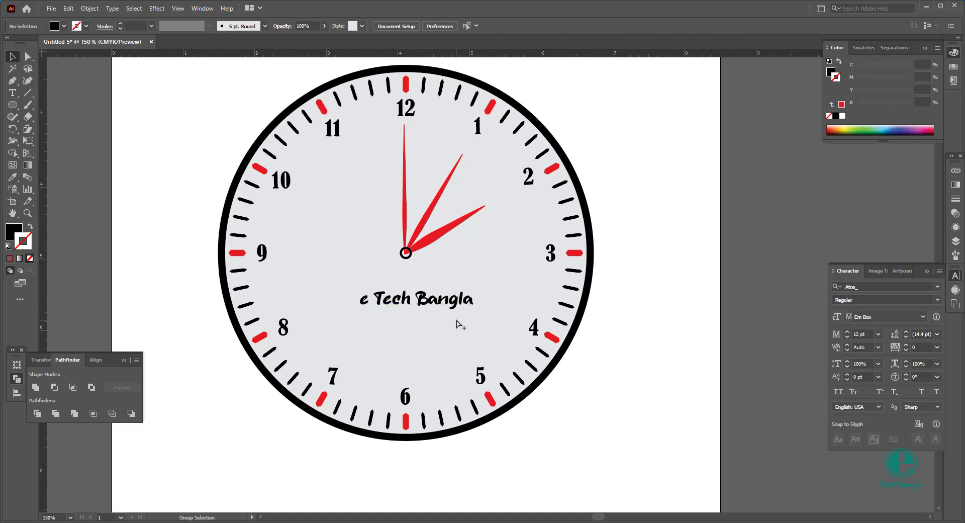
Step: Align the "e Tech Bangla" text horizontally with the centre of the dial circle
{"action": "left_click", "coordinate": [456, 325]}
{"action": "left_click", "coordinate": [640, 349]}
{"action": "left_click", "coordinate": [406, 306]}
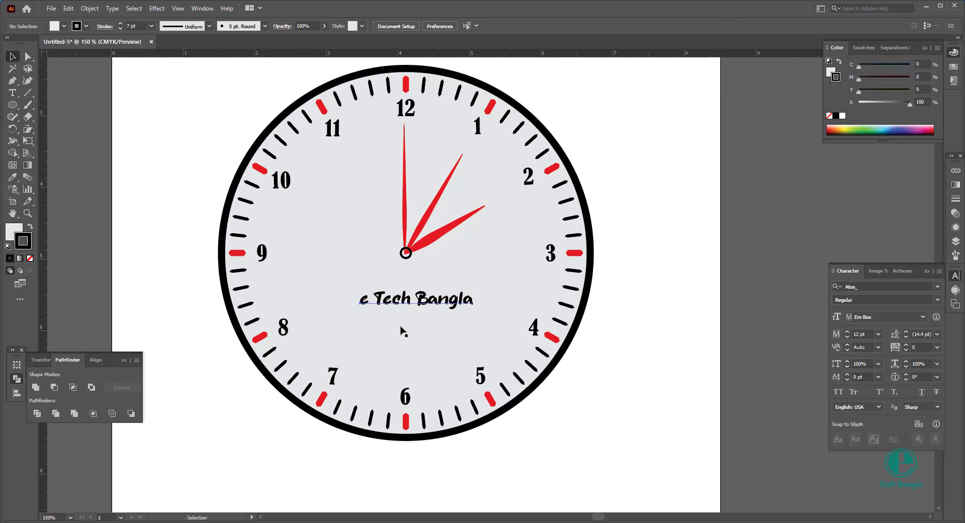
{"action": "left_click", "coordinate": [402, 327], "text": "shift"}
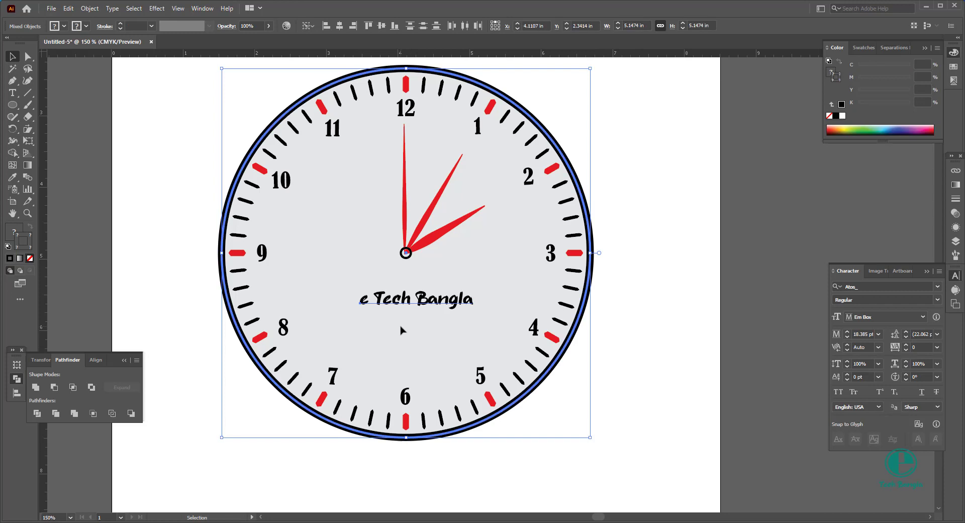
{"action": "left_click", "coordinate": [340, 25]}
{"action": "left_click", "coordinate": [661, 239]}
Step: Enlarge the "e Tech Bangla" text to about 22.1 pt and tighten its tracking to -18
{"action": "left_click", "coordinate": [436, 296]}
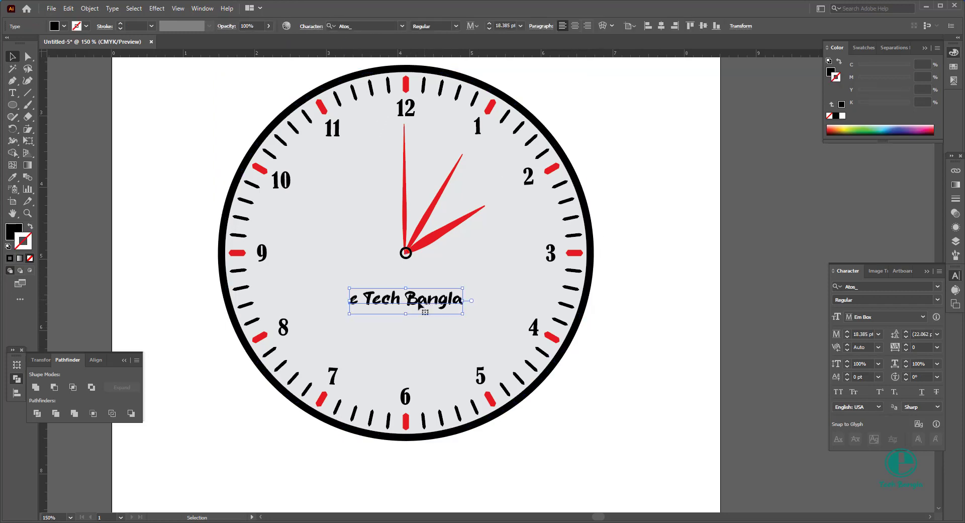
{"action": "left_click_drag", "start_coordinate": [408, 316], "coordinate": [405, 318]}
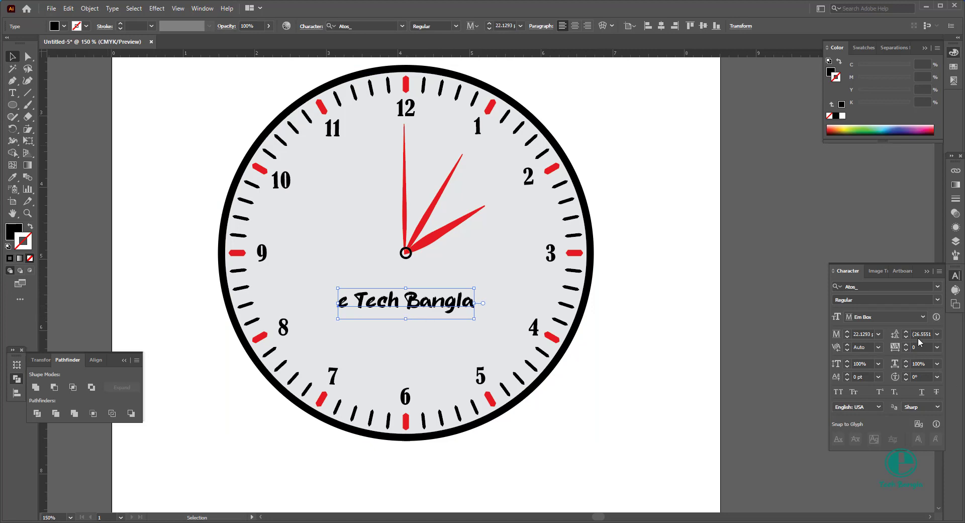
{"action": "scroll", "coordinate": [916, 345], "scroll_direction": "down", "scroll_amount": 17}
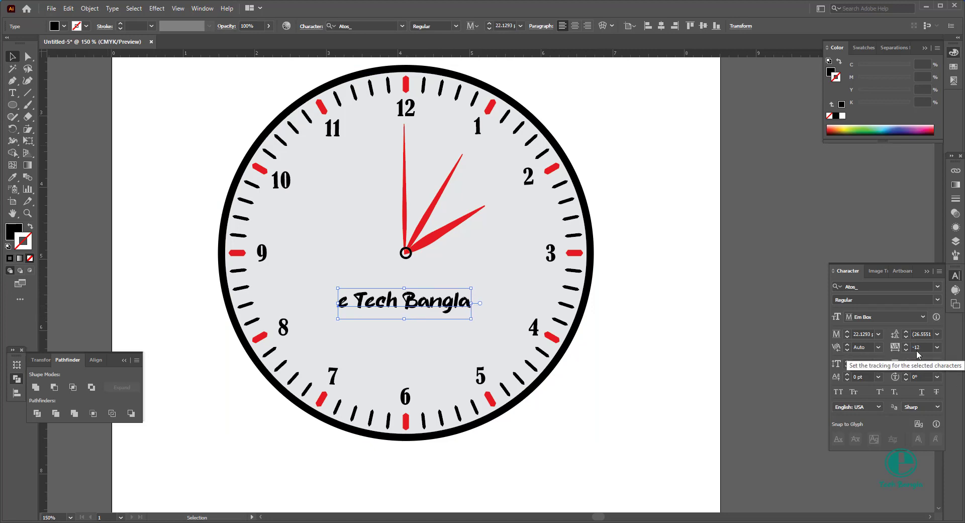
{"action": "scroll", "coordinate": [917, 351], "scroll_direction": "down", "scroll_amount": 1}
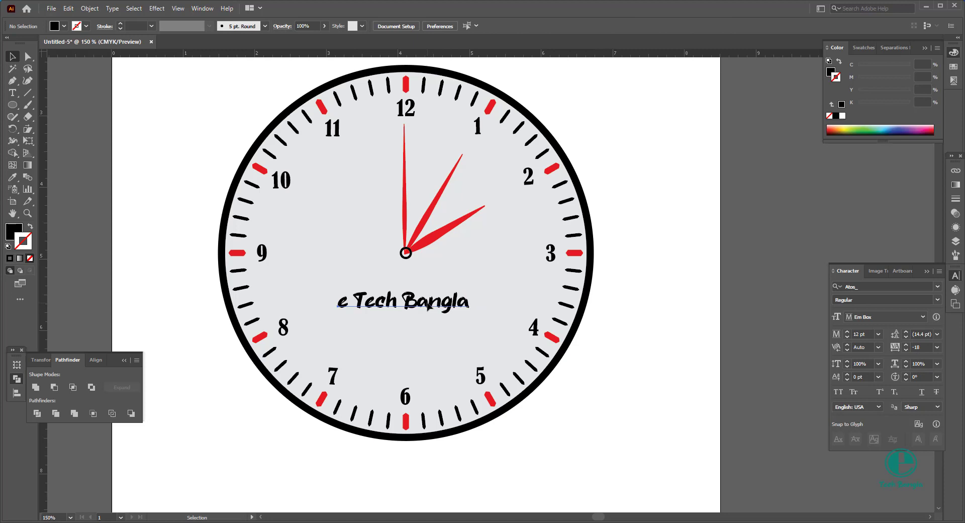
Step: Recentre the resized "e Tech Bangla" text horizontally on the dial circle
{"action": "left_click", "coordinate": [445, 270]}
{"action": "double_click", "coordinate": [444, 274]}
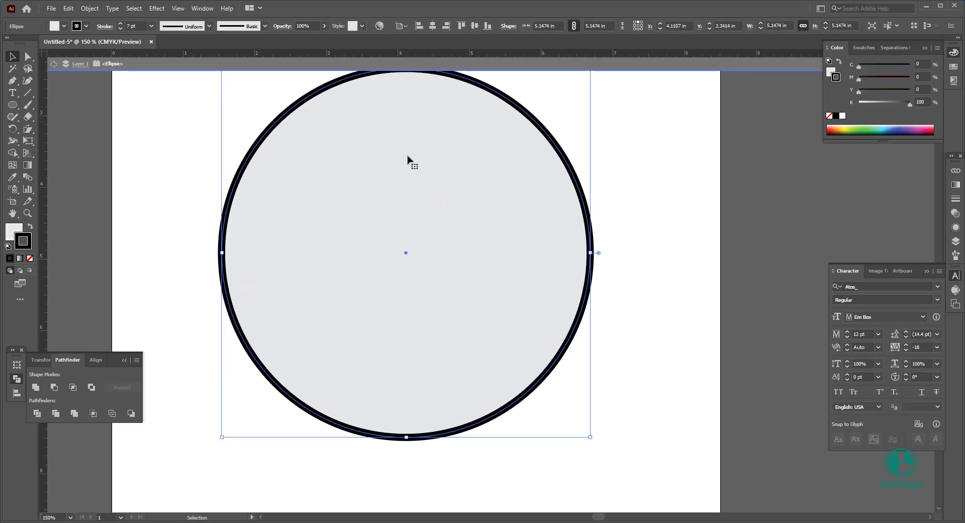
{"action": "double_click", "coordinate": [681, 258]}
{"action": "left_click", "coordinate": [422, 302]}
{"action": "left_click", "coordinate": [466, 275], "text": "shift"}
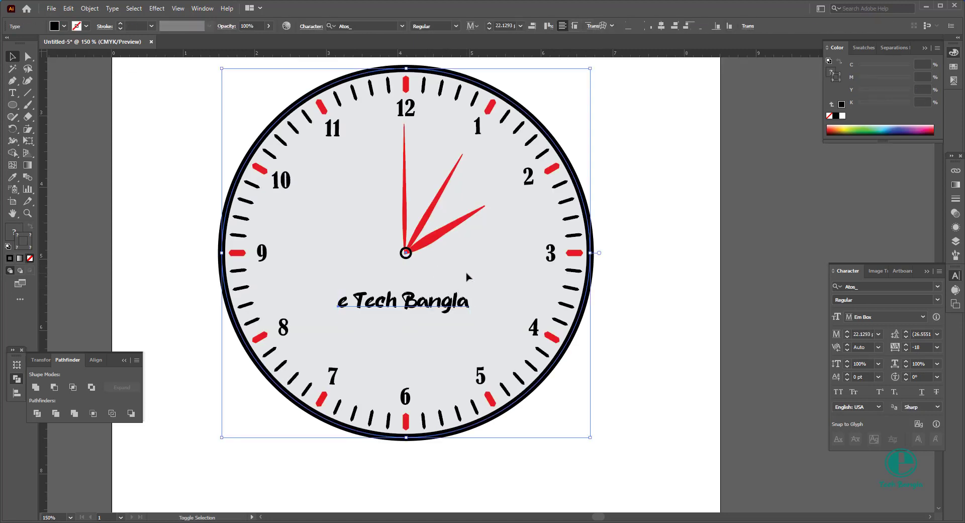
{"action": "left_click", "coordinate": [340, 26]}
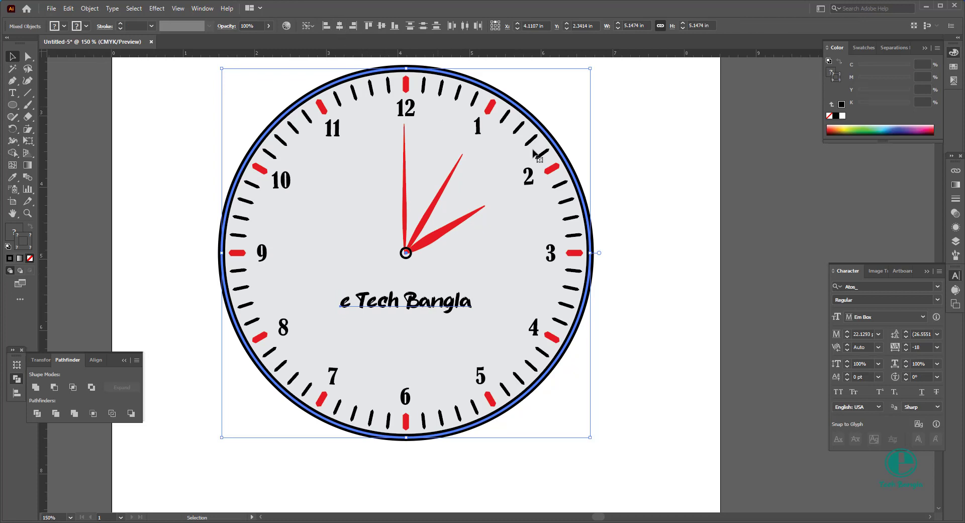
{"action": "left_click", "coordinate": [654, 199]}
Step: Fill the "e Tech Bangla" text with teal, C 68.24, M 0, Y 22.75, K 0
{"action": "left_click", "coordinate": [452, 308]}
{"action": "scroll", "coordinate": [641, 289], "scroll_direction": "up", "scroll_amount": 2}
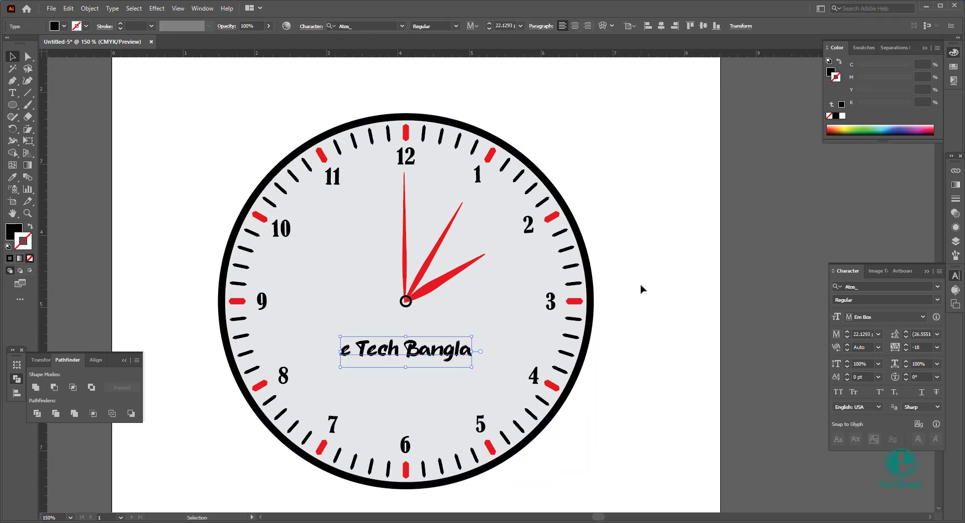
{"action": "left_click", "coordinate": [830, 72]}
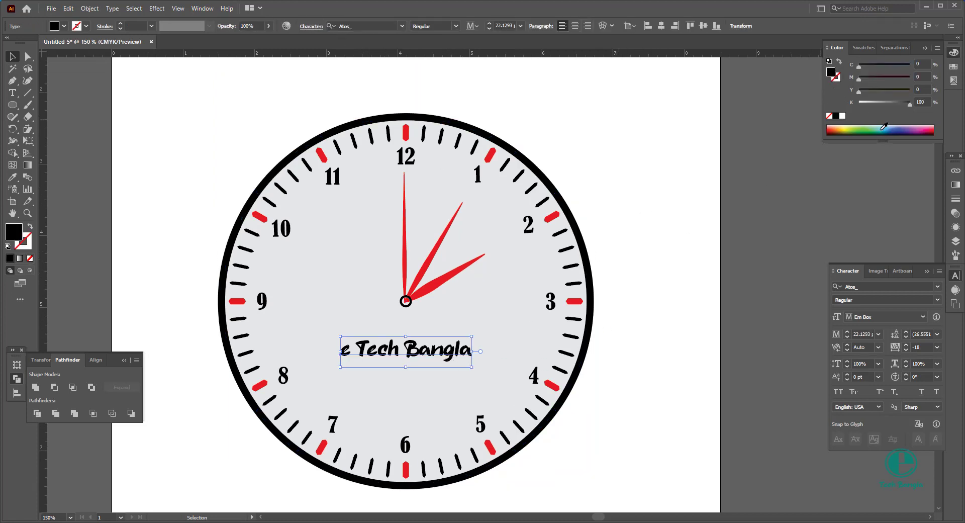
{"action": "left_click", "coordinate": [881, 129]}
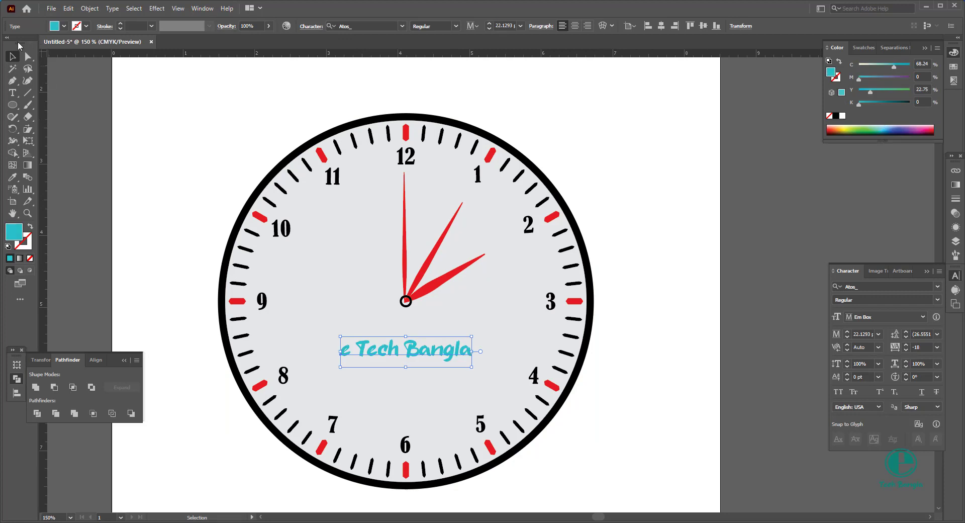
{"action": "left_click", "coordinate": [195, 108]}
Step: Change the fill of the "e Tech Bangla" text on the dial to black
{"action": "scroll", "coordinate": [480, 300], "scroll_direction": "down", "scroll_amount": 5}
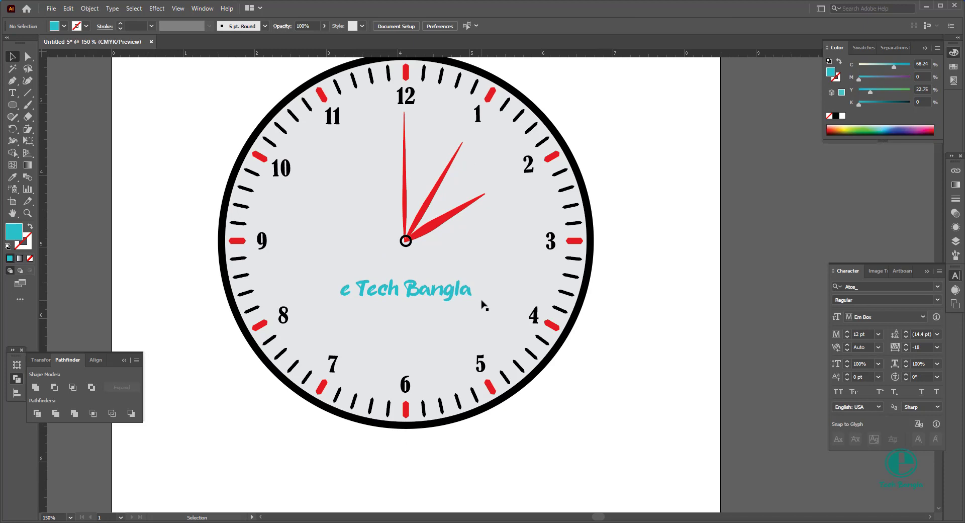
{"action": "left_click", "coordinate": [458, 288]}
{"action": "left_click", "coordinate": [441, 320]}
{"action": "scroll", "coordinate": [388, 295], "scroll_direction": "up", "scroll_amount": 1}
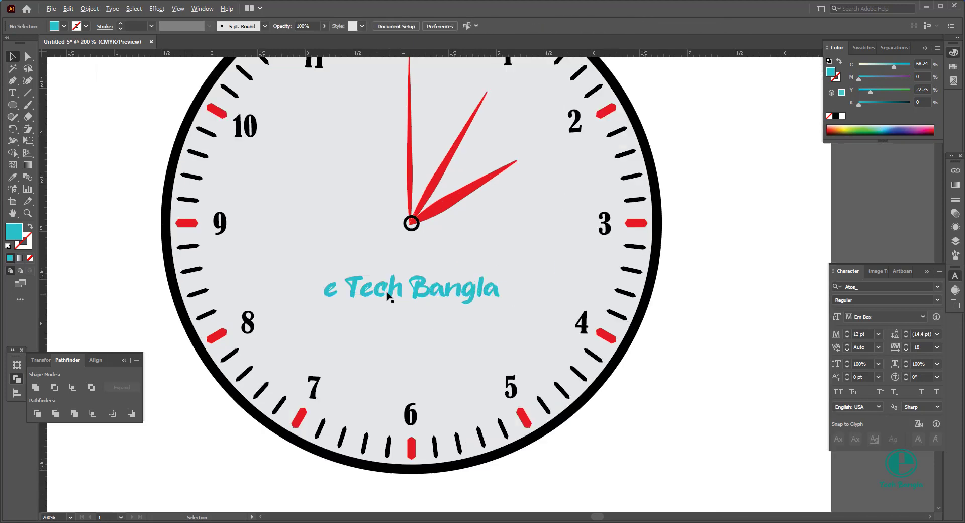
{"action": "left_click", "coordinate": [386, 288]}
{"action": "left_click", "coordinate": [64, 26]}
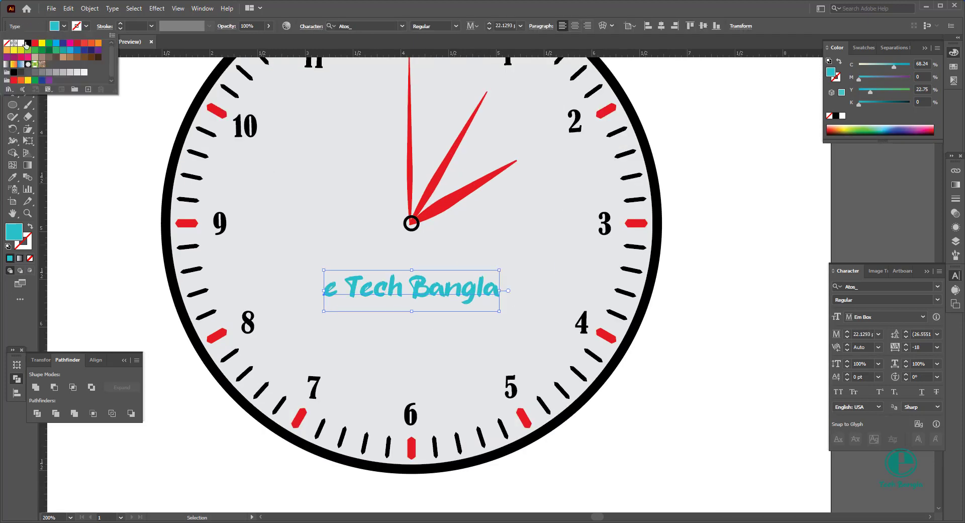
{"action": "left_click", "coordinate": [27, 43]}
{"action": "left_click", "coordinate": [747, 279]}
{"action": "left_click", "coordinate": [747, 280]}
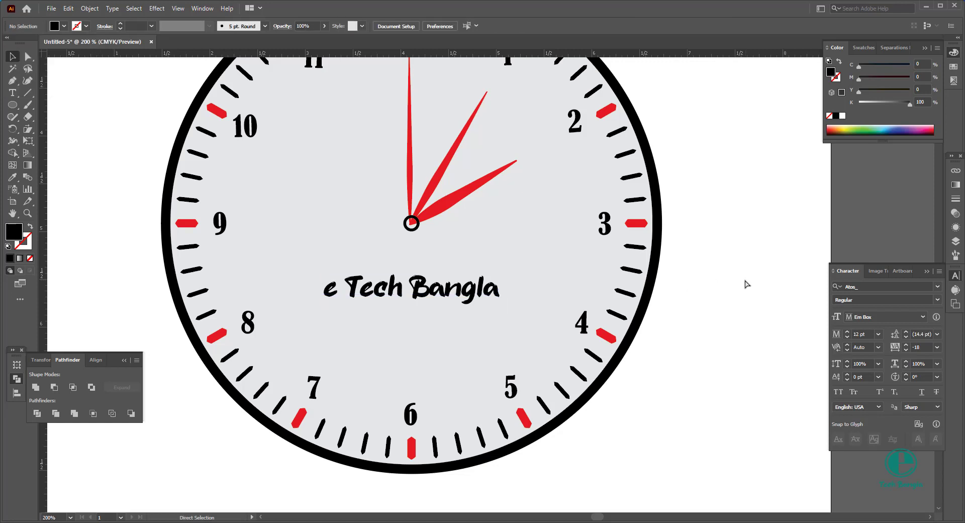
Step: Place a teal copy of the text in front of the black one, offset slightly up and right as a shadow effect
{"action": "key", "text": "ctrl+z"}
{"action": "scroll", "coordinate": [340, 293], "scroll_direction": "up", "scroll_amount": 2}
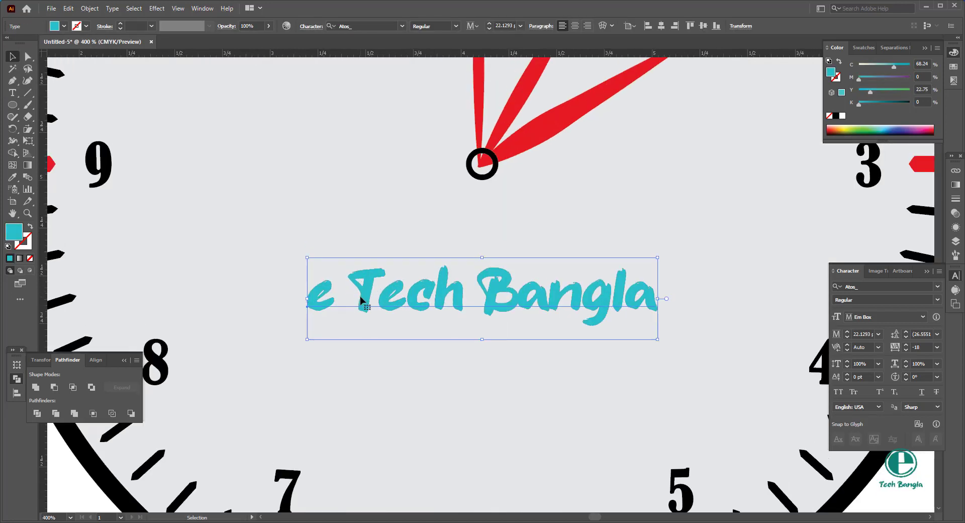
{"action": "left_click_drag", "start_coordinate": [359, 297], "coordinate": [364, 295]}
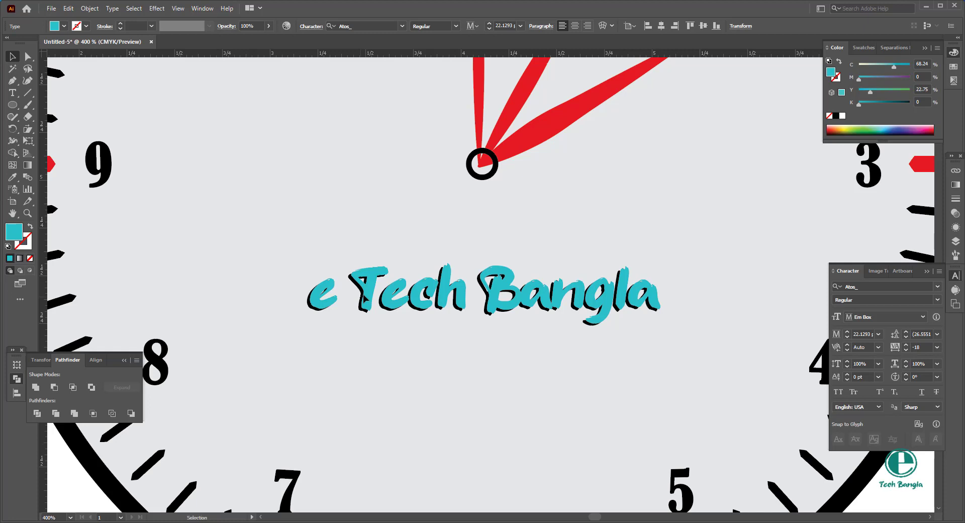
{"action": "scroll", "coordinate": [364, 295], "scroll_direction": "down", "scroll_amount": 3}
{"action": "left_click", "coordinate": [655, 346]}
Step: Add placeholder point text below the clock, scale it up to about 54 pt and place it centrally under the dial
{"action": "scroll", "coordinate": [655, 346], "scroll_direction": "down", "scroll_amount": 2}
{"action": "key", "text": "t"}
{"action": "left_click", "coordinate": [425, 383]}
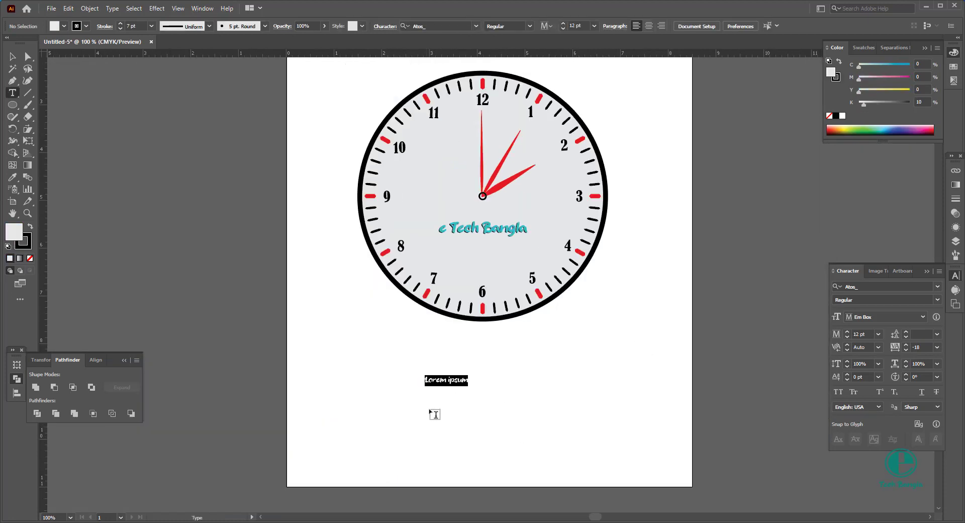
{"action": "left_click", "coordinate": [13, 56]}
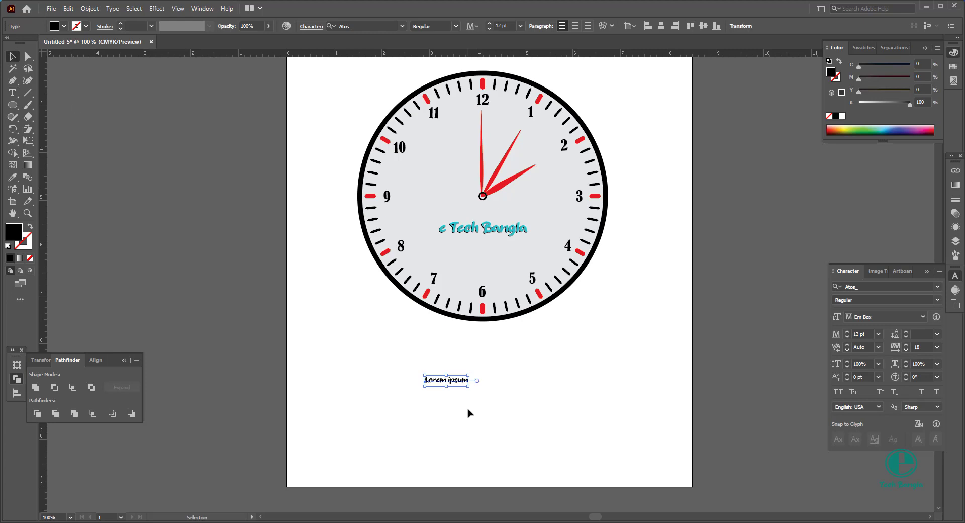
{"action": "left_click_drag", "start_coordinate": [468, 386], "coordinate": [545, 424]}
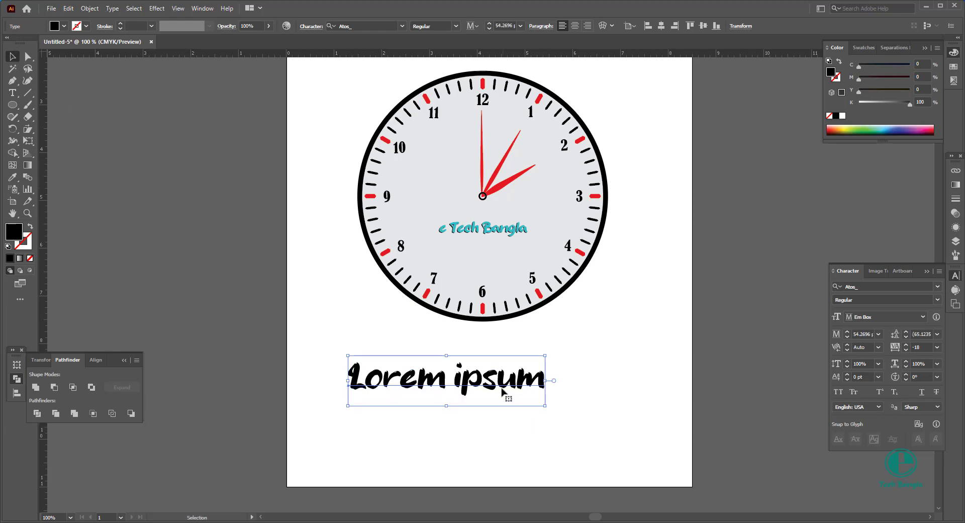
{"action": "left_click_drag", "start_coordinate": [501, 386], "coordinate": [539, 370]}
{"action": "scroll", "coordinate": [638, 360], "scroll_direction": "down", "scroll_amount": 3}
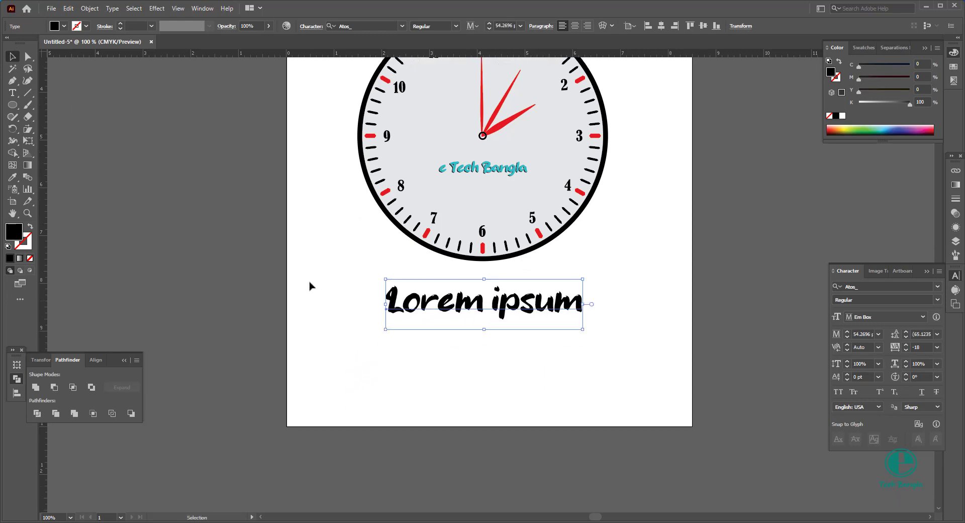
Step: Replace the placeholder text under the clock with the caption "Thanks for Watching"
{"action": "left_click", "coordinate": [14, 93]}
{"action": "left_click", "coordinate": [491, 322]}
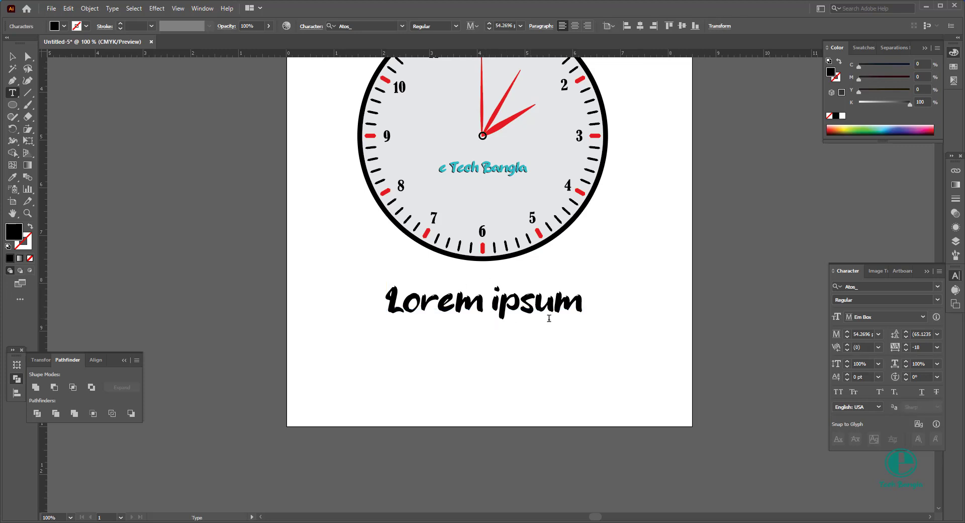
{"action": "scroll", "coordinate": [571, 334], "scroll_direction": "up", "scroll_amount": 3}
{"action": "key", "text": "ctrl+a"}
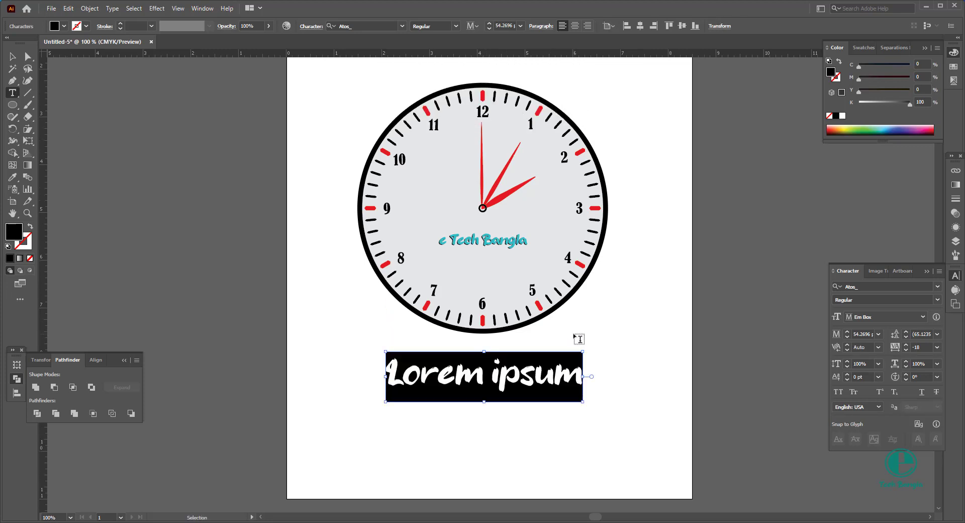
{"action": "type", "text": "Thanks for Watching"}
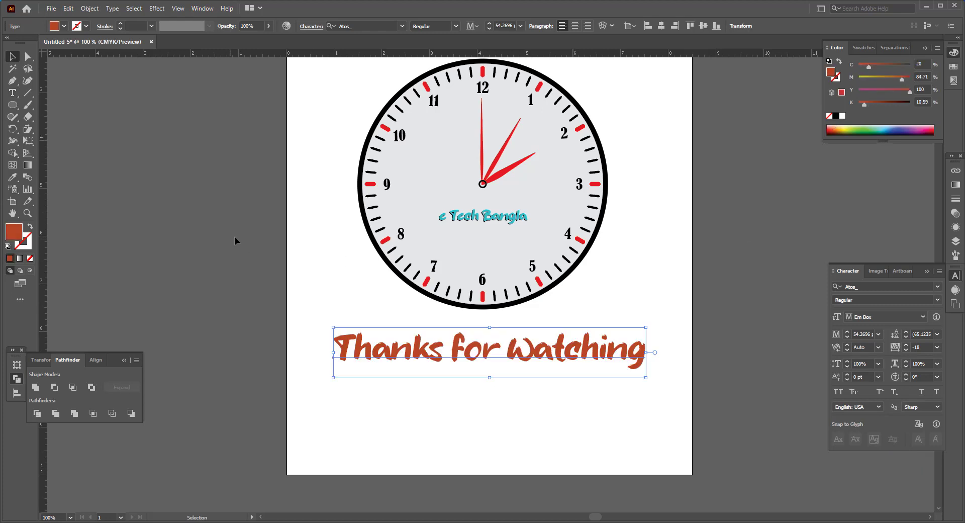
{"action": "scroll", "coordinate": [235, 240], "scroll_direction": "up", "scroll_amount": 1}
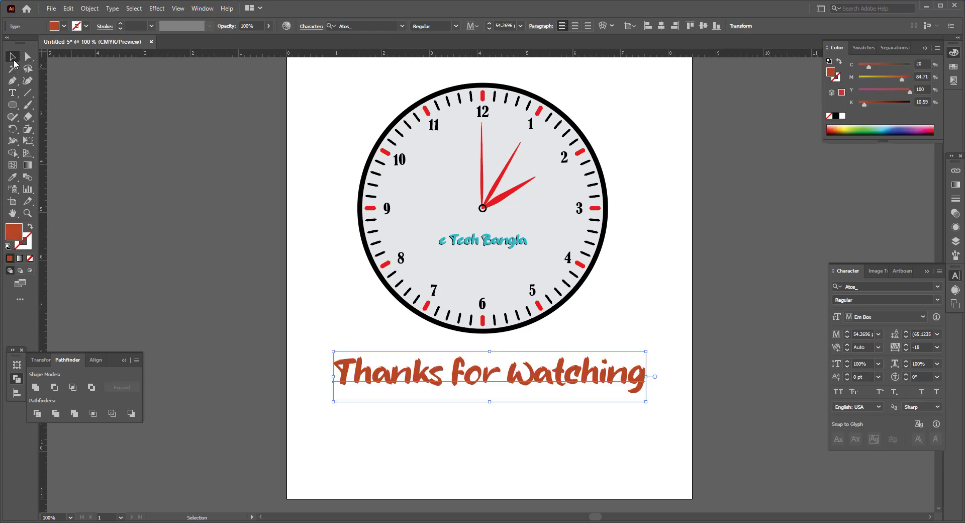